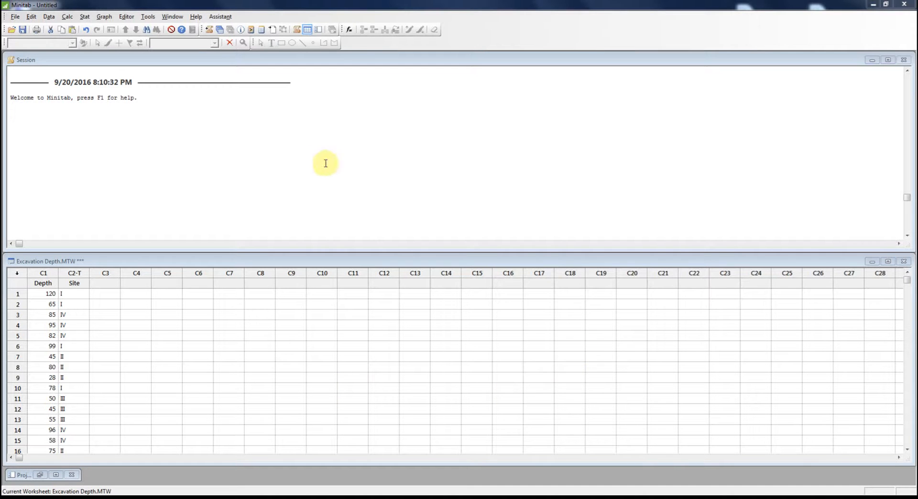
Set up Display Descriptive Statistics with Depth as the variable and Site as the by variable.
{"action": "left_click", "coordinate": [83, 18]}
{"action": "mouse_move", "coordinate": [147, 31]}
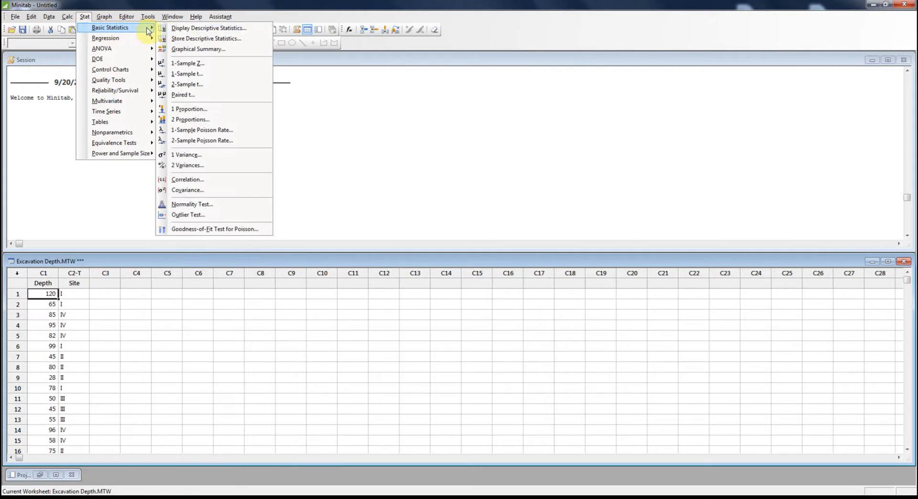
{"action": "left_click", "coordinate": [231, 30]}
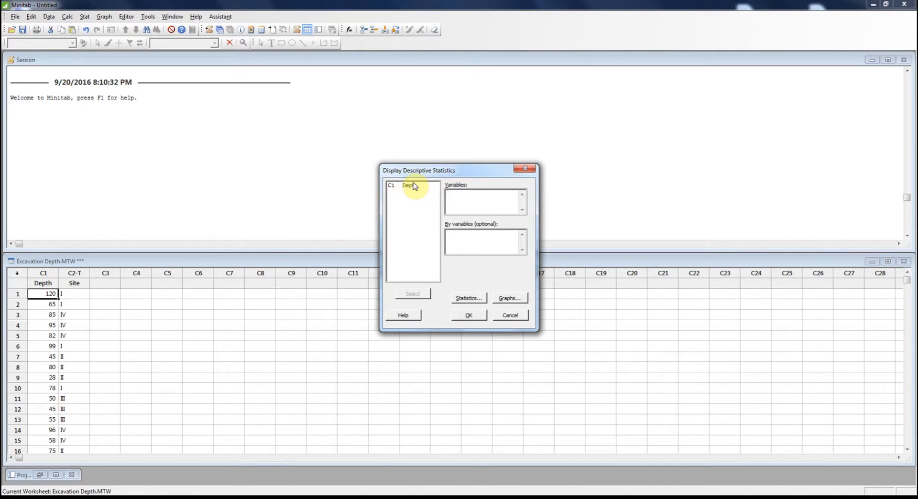
{"action": "left_click", "coordinate": [466, 233]}
{"action": "double_click", "coordinate": [407, 192]}
Limit the displayed statistics to mean, standard deviation and variance, and run the descriptive statistics.
{"action": "left_click", "coordinate": [469, 298]}
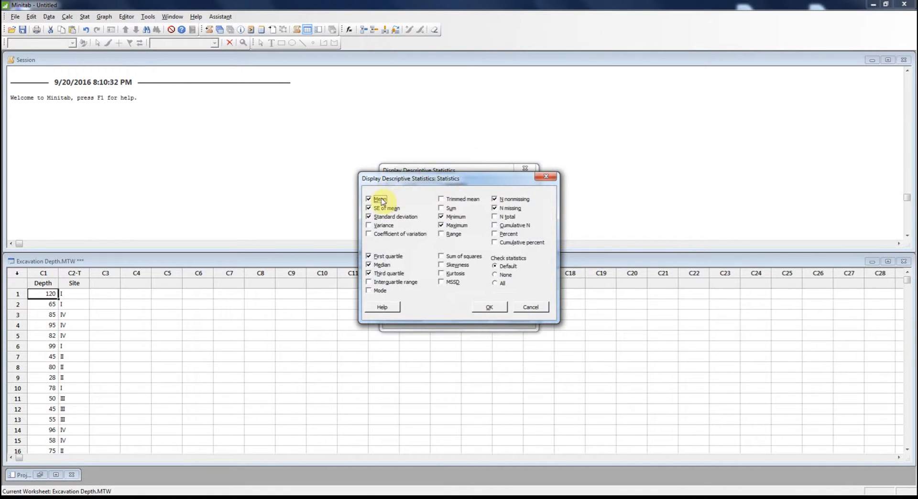
{"action": "left_click", "coordinate": [377, 208]}
{"action": "left_click", "coordinate": [442, 217]}
{"action": "left_click", "coordinate": [441, 225]}
{"action": "left_click", "coordinate": [495, 199]}
{"action": "left_click", "coordinate": [495, 208]}
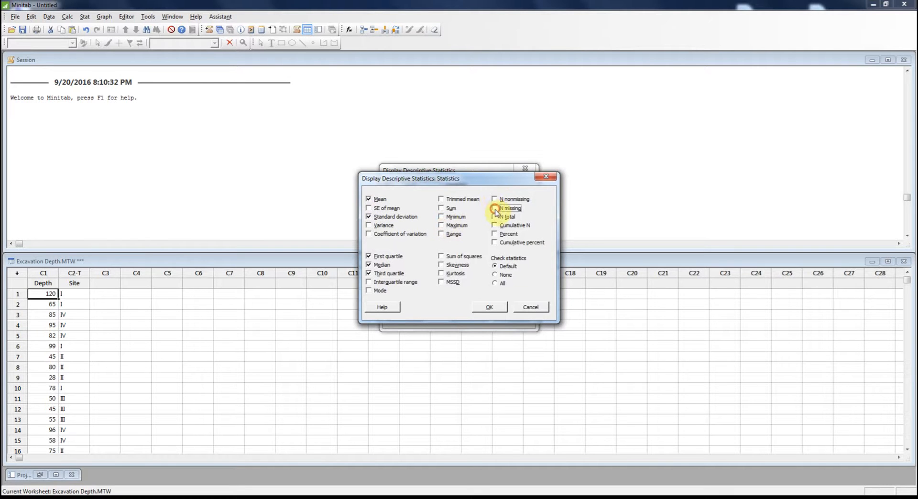
{"action": "left_click", "coordinate": [369, 256]}
{"action": "left_click", "coordinate": [368, 265]}
{"action": "left_click", "coordinate": [368, 274]}
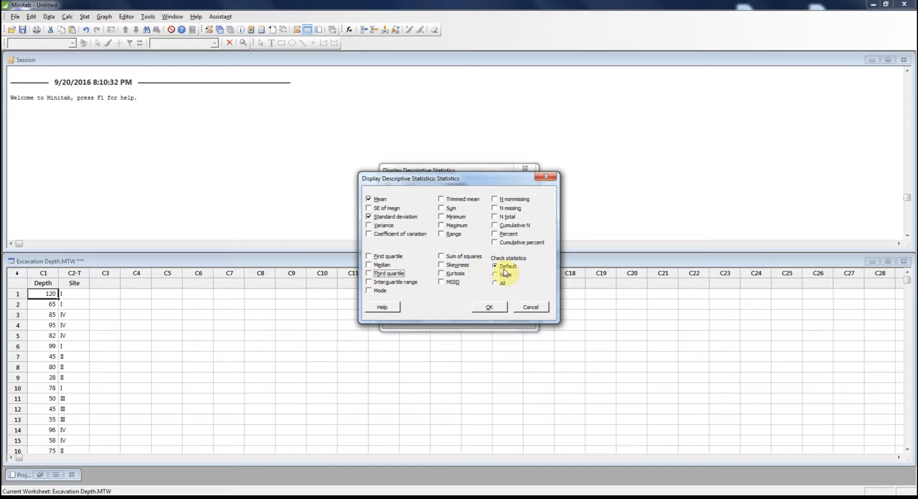
{"action": "left_click", "coordinate": [381, 226]}
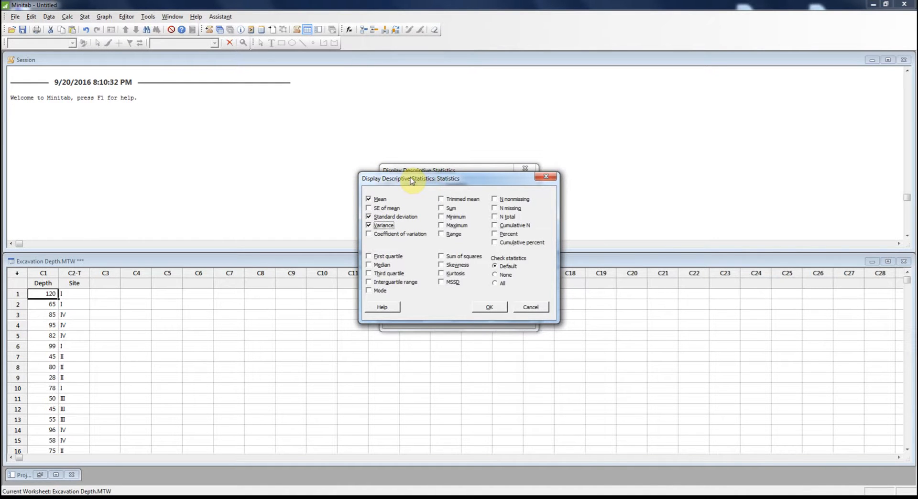
{"action": "left_click", "coordinate": [488, 308]}
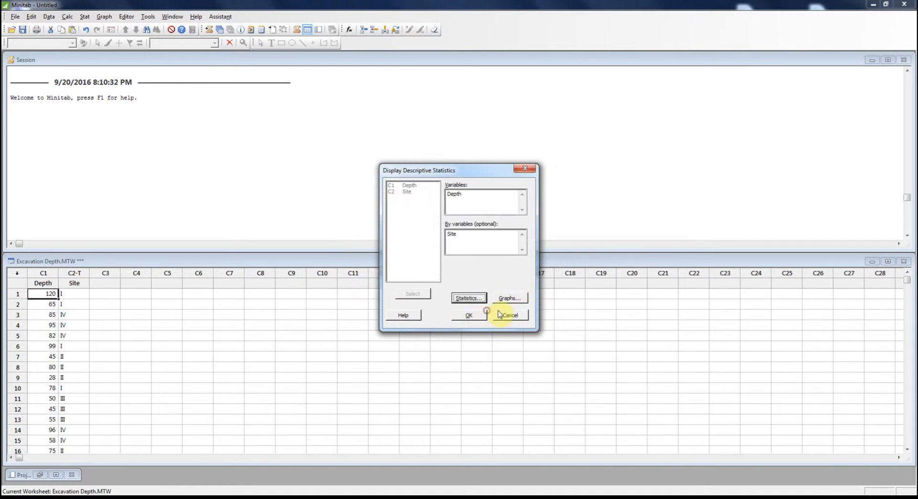
{"action": "left_click", "coordinate": [477, 317]}
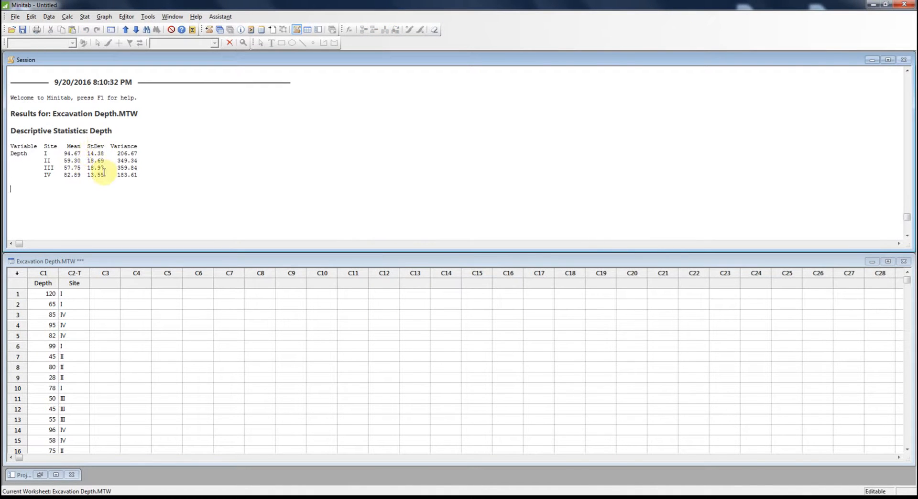
Compare the Depth variances of the four sites in the descriptive statistics output.
{"action": "left_click", "coordinate": [94, 190]}
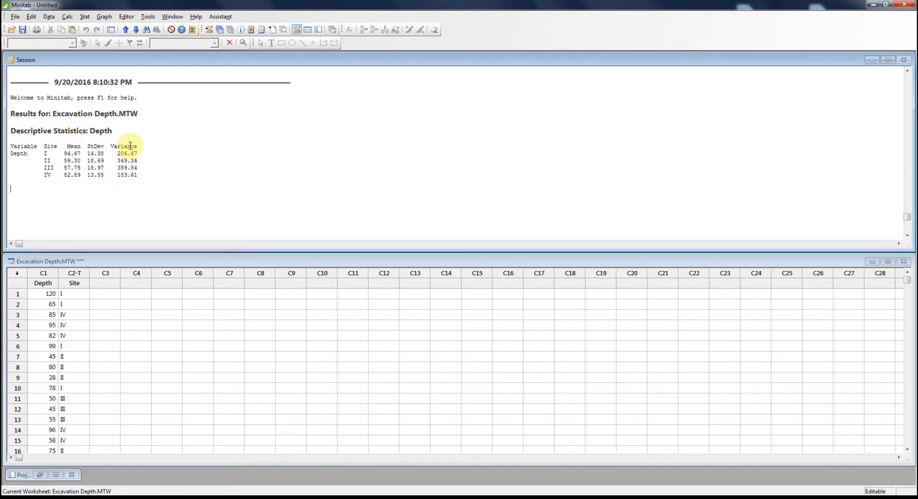
{"action": "left_click_drag", "start_coordinate": [117, 175], "coordinate": [140, 166]}
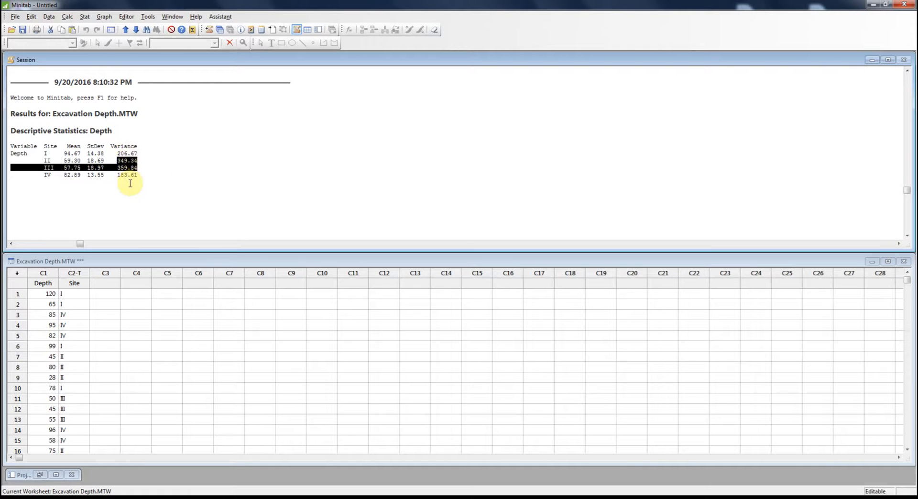
{"action": "left_click", "coordinate": [148, 167]}
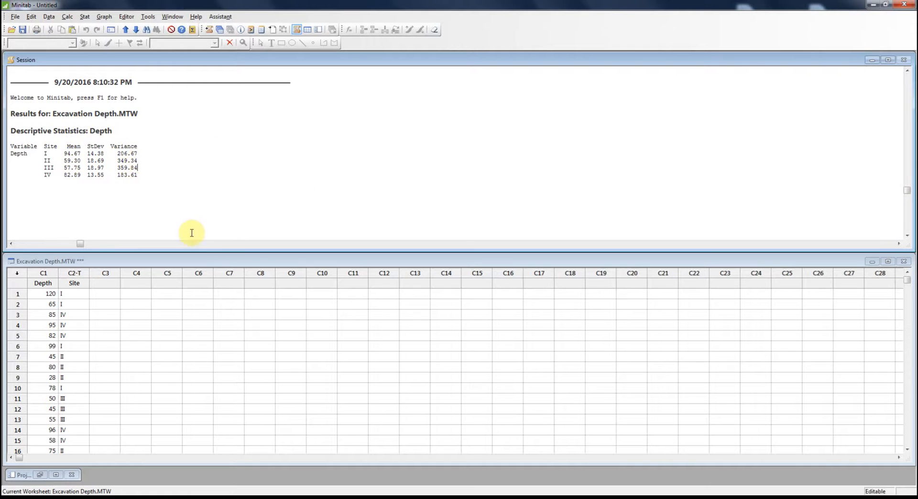
{"action": "left_click_drag", "start_coordinate": [80, 245], "coordinate": [20, 247]}
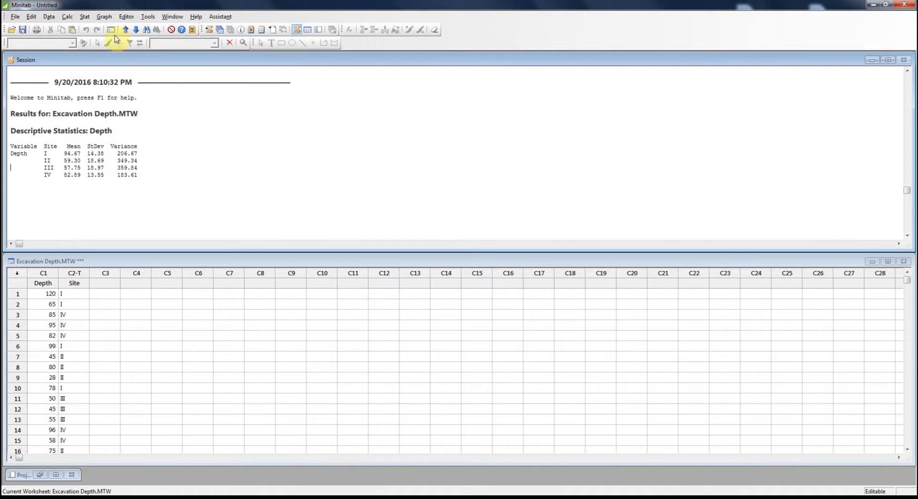
Set up a One-Way ANOVA for response data in one column, with Depth as the response and Site as the factor.
{"action": "left_click", "coordinate": [86, 17]}
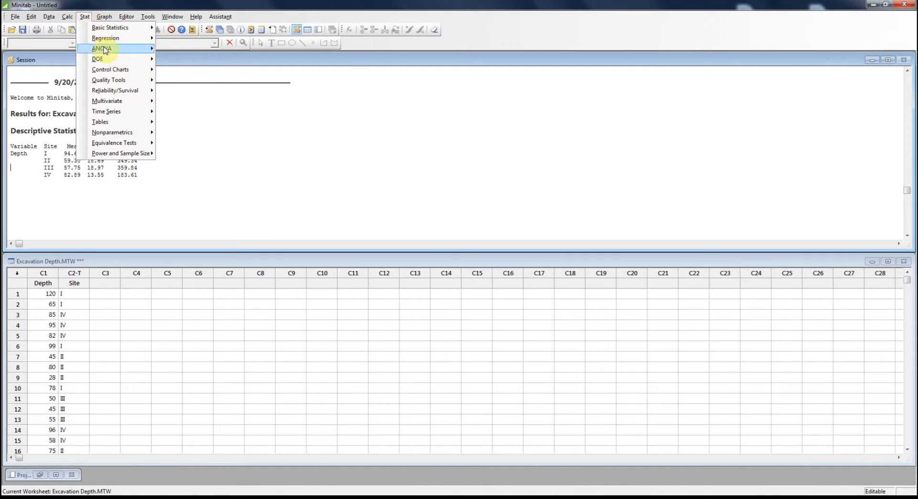
{"action": "mouse_move", "coordinate": [104, 50]}
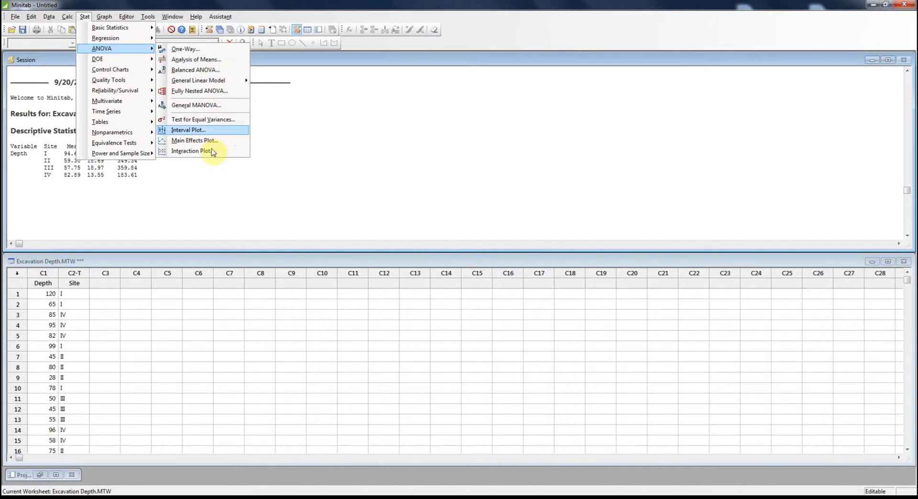
{"action": "left_click", "coordinate": [186, 49]}
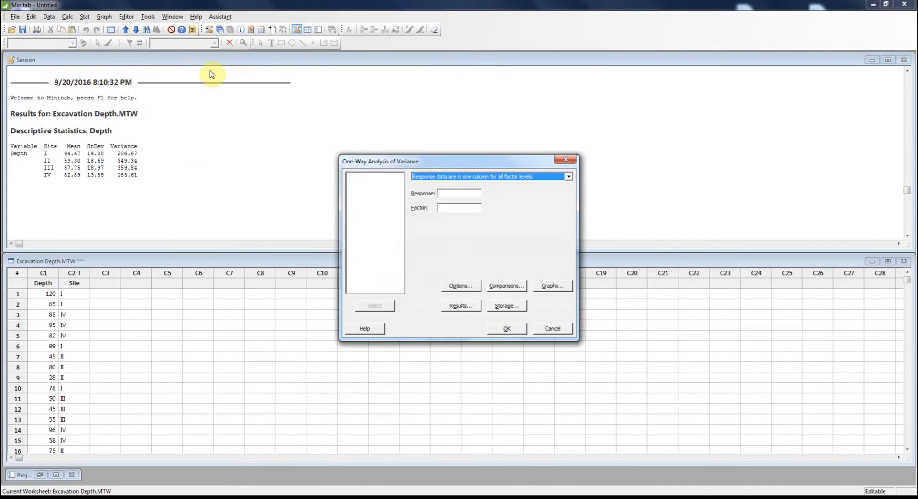
{"action": "left_click_drag", "start_coordinate": [476, 162], "coordinate": [477, 129]}
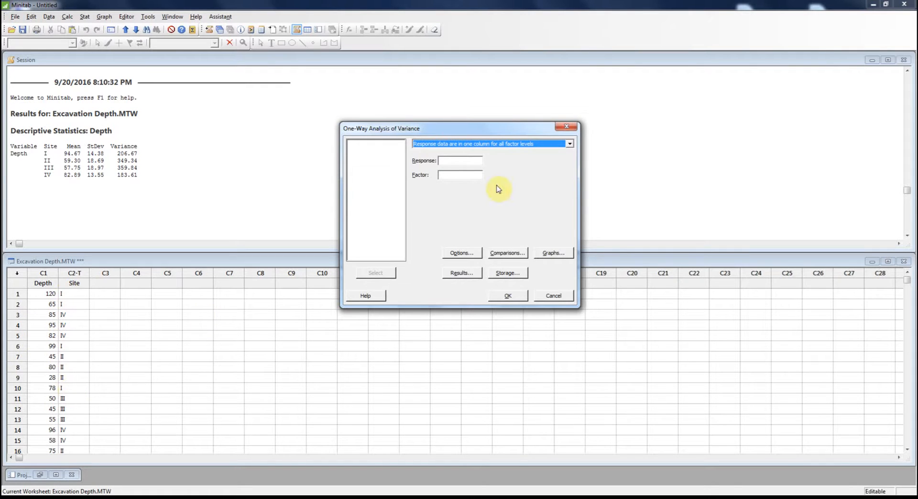
{"action": "left_click", "coordinate": [570, 144]}
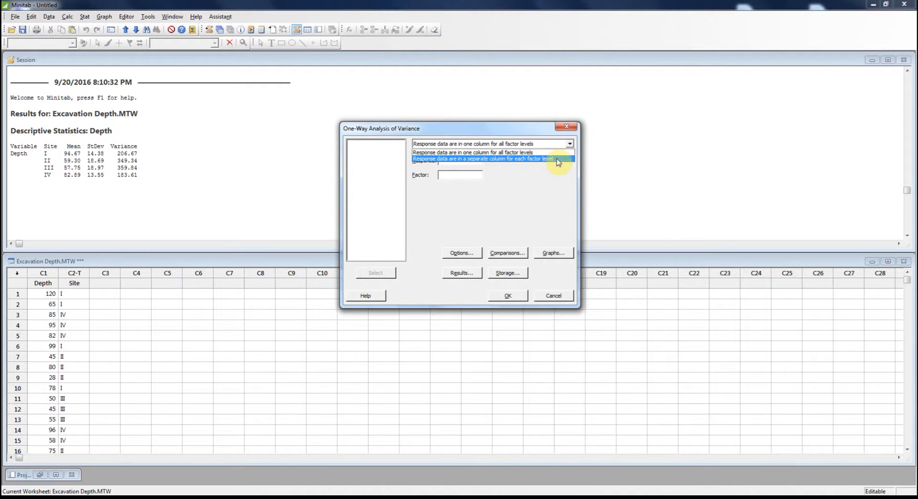
{"action": "left_click", "coordinate": [486, 175]}
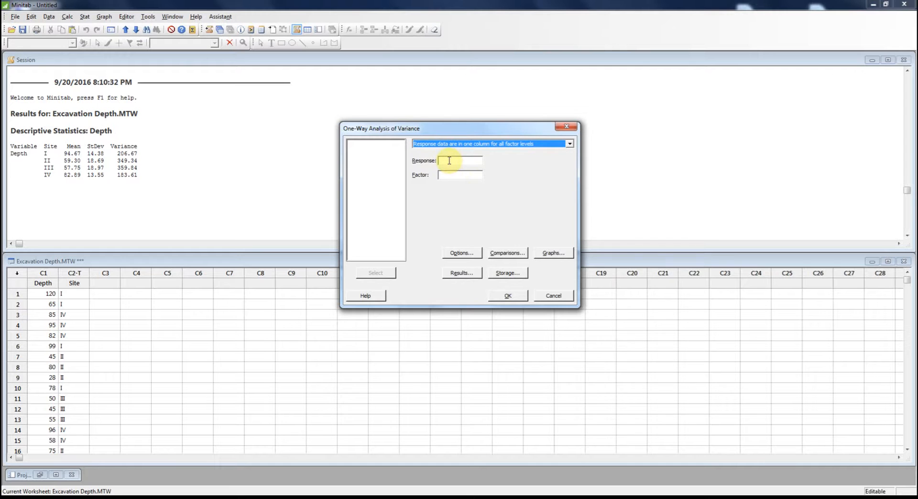
{"action": "left_click", "coordinate": [448, 160]}
{"action": "double_click", "coordinate": [368, 144]}
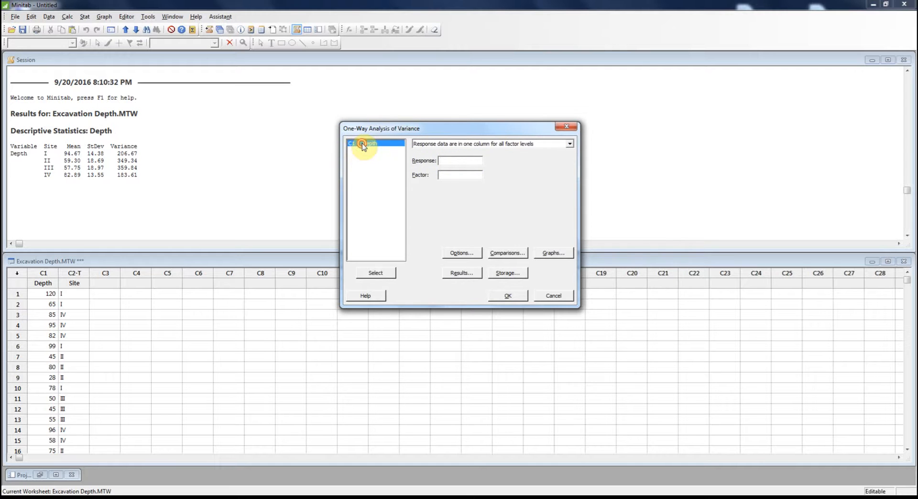
{"action": "double_click", "coordinate": [370, 151]}
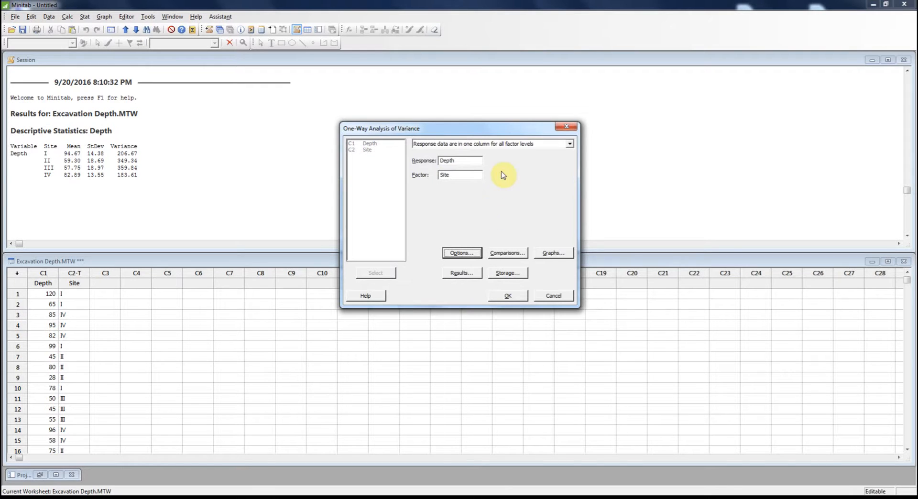
Accept the ANOVA options with equal variances assumed, a confidence level of 95 and a two-sided confidence interval.
{"action": "left_click_drag", "start_coordinate": [514, 133], "coordinate": [343, 120]}
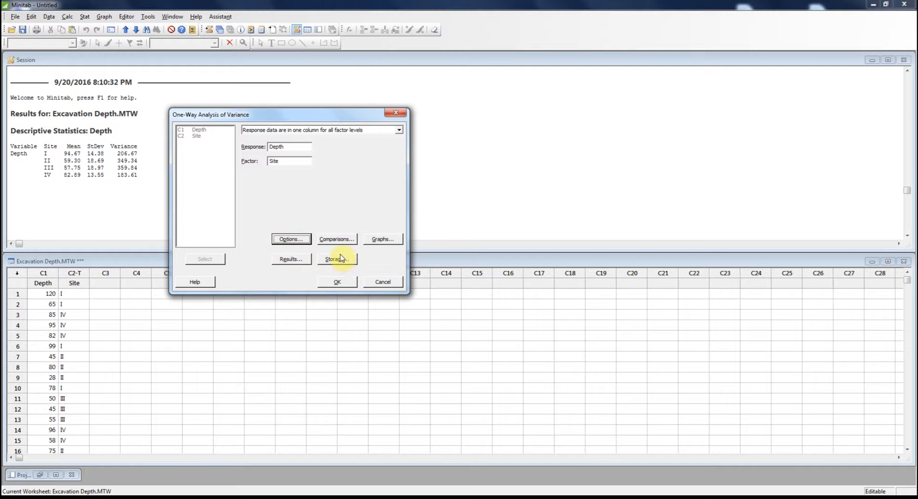
{"action": "left_click", "coordinate": [306, 240]}
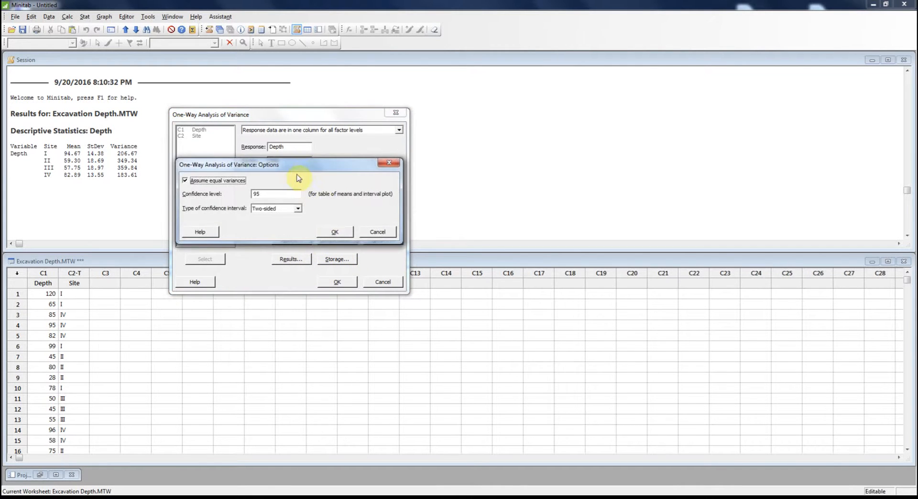
{"action": "left_click_drag", "start_coordinate": [303, 168], "coordinate": [530, 100]}
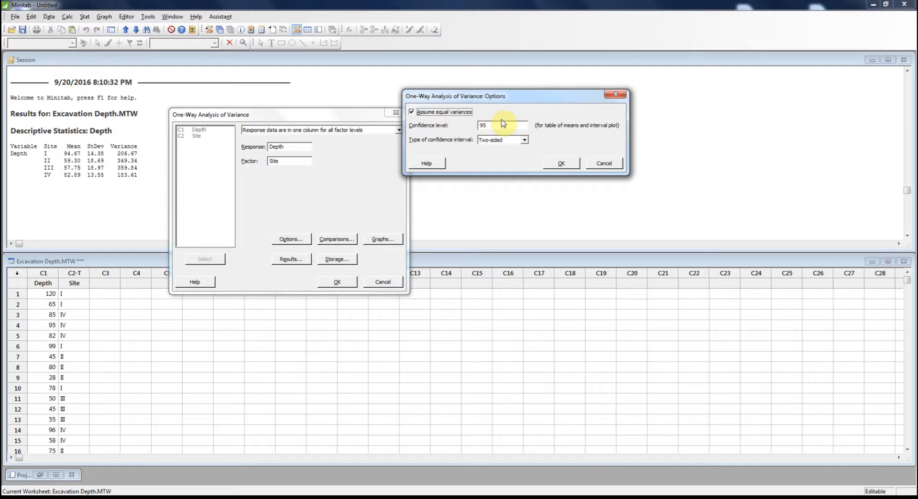
{"action": "left_click", "coordinate": [562, 163]}
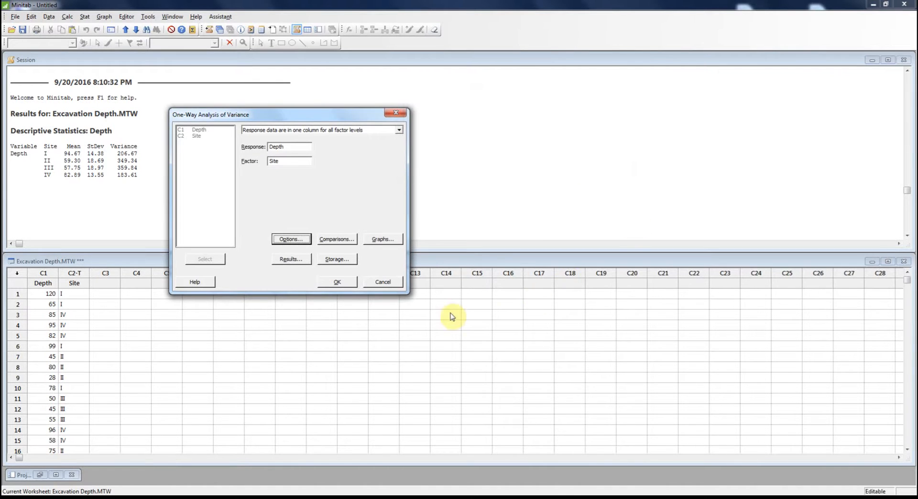
Choose the four-in-one residual plots alongside the interval plot, and run the one-way ANOVA.
{"action": "left_click", "coordinate": [383, 239]}
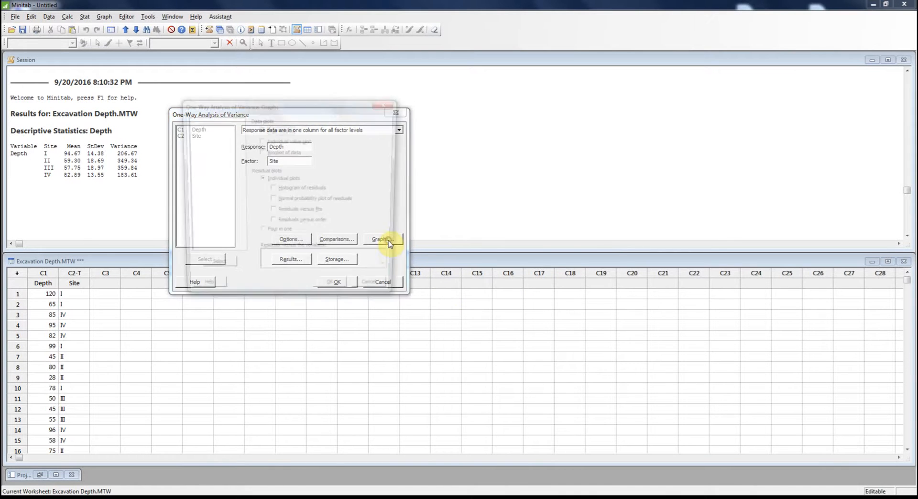
{"action": "left_click_drag", "start_coordinate": [306, 109], "coordinate": [668, 102]}
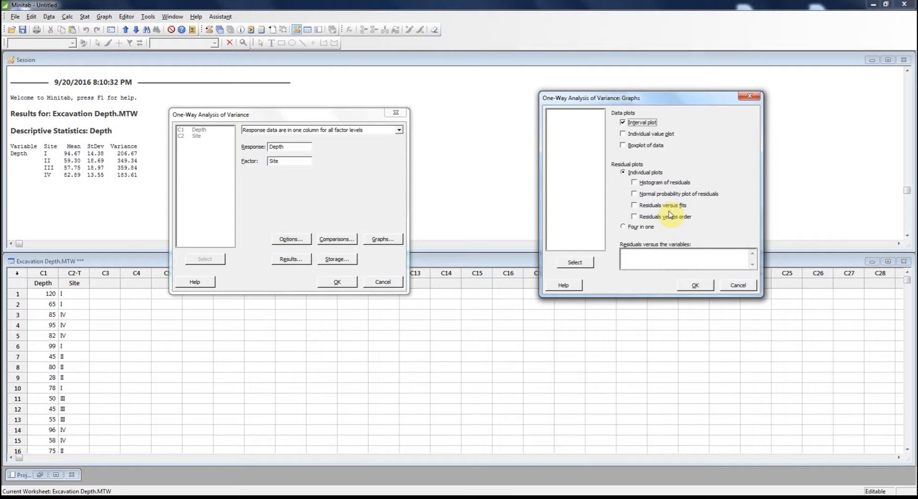
{"action": "left_click_drag", "start_coordinate": [674, 96], "coordinate": [557, 89]}
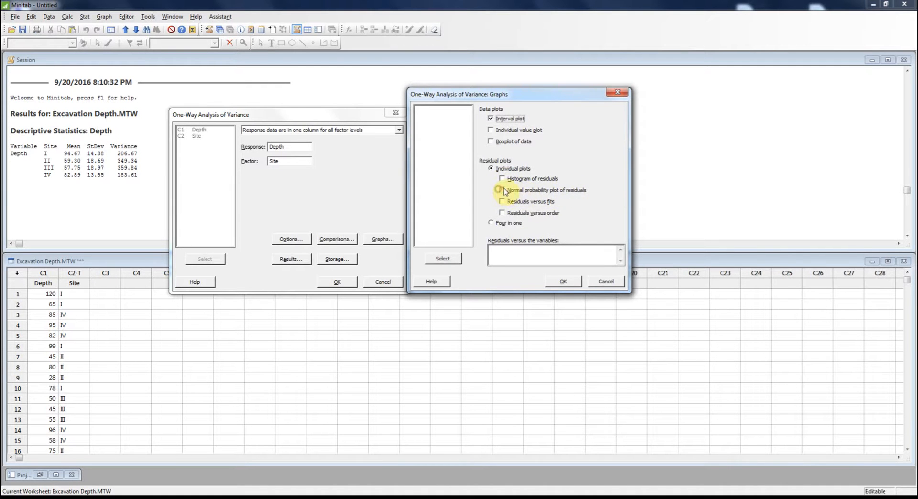
{"action": "left_click", "coordinate": [491, 223]}
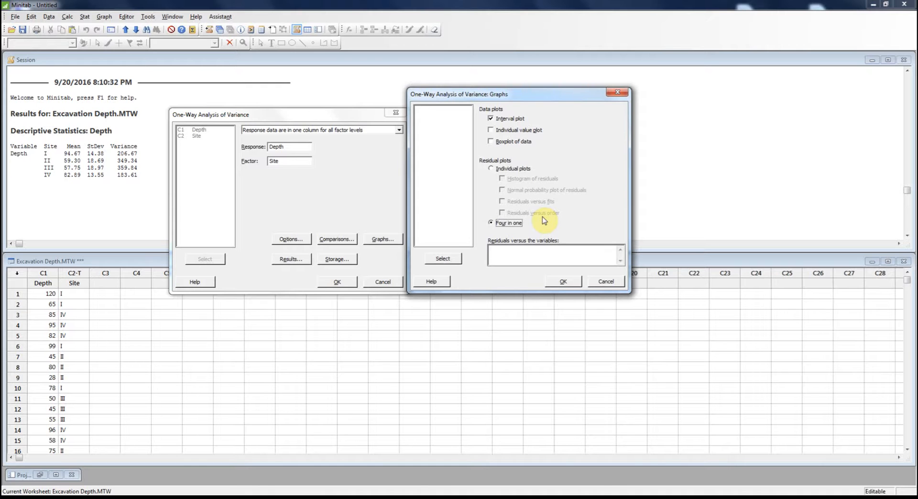
{"action": "left_click", "coordinate": [571, 284]}
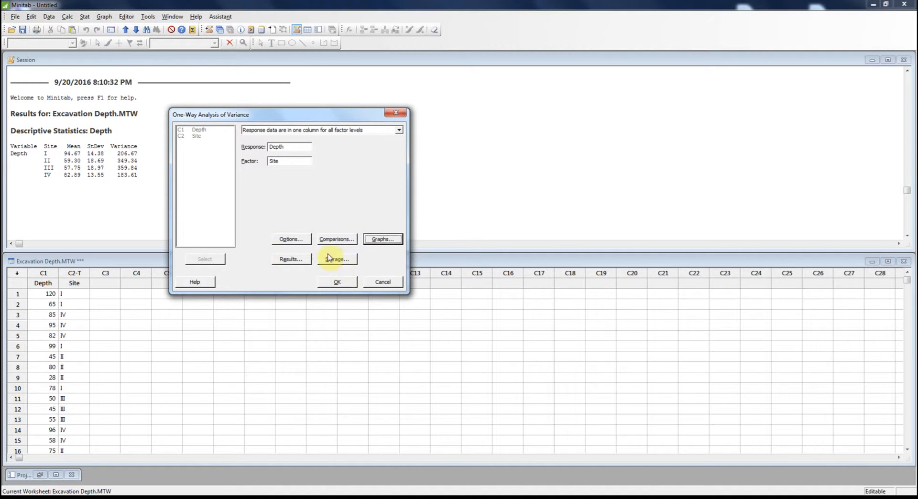
{"action": "left_click", "coordinate": [341, 283]}
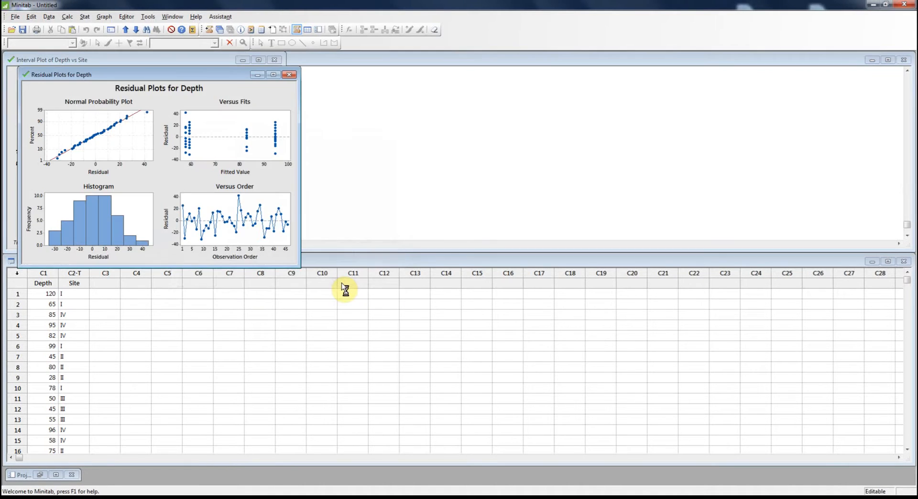
Enlarge and examine the interval plot of Depth vs Site and the residual plots for Depth, minimizing each graph window.
{"action": "left_click_drag", "start_coordinate": [168, 74], "coordinate": [693, 66]}
{"action": "left_click_drag", "start_coordinate": [203, 60], "coordinate": [460, 65]}
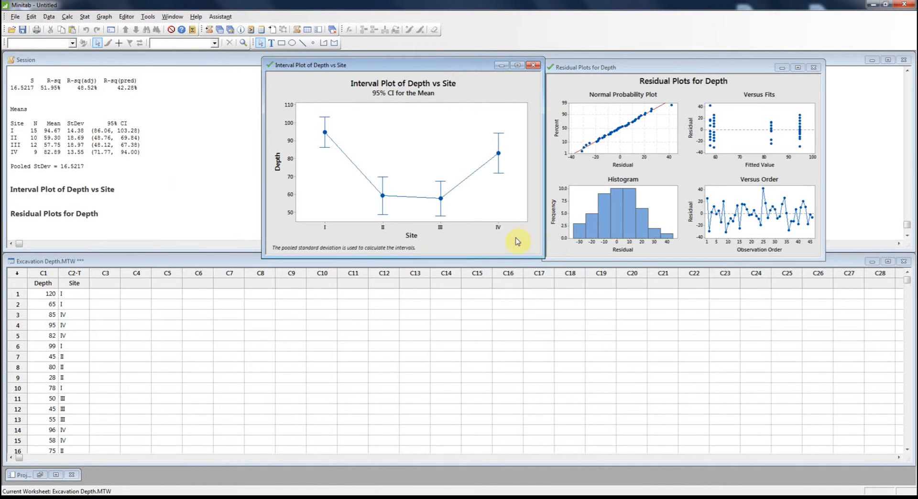
{"action": "left_click_drag", "start_coordinate": [542, 258], "coordinate": [764, 405]}
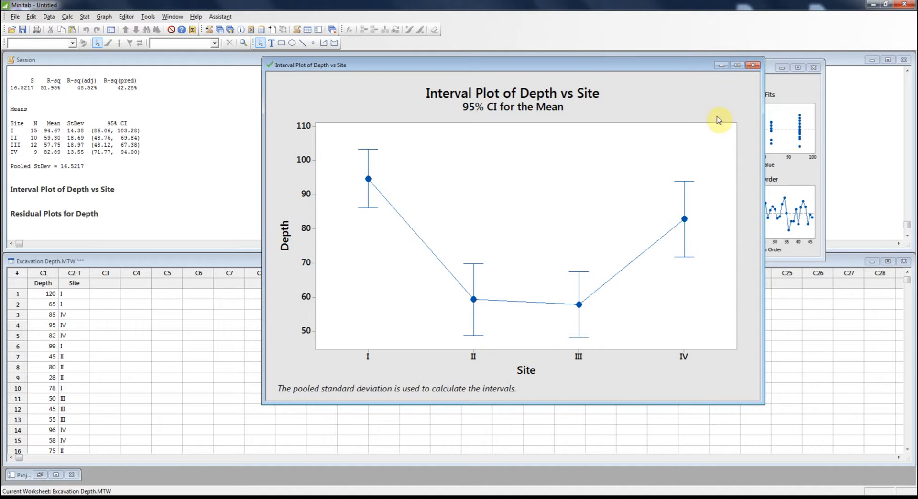
{"action": "left_click", "coordinate": [721, 66]}
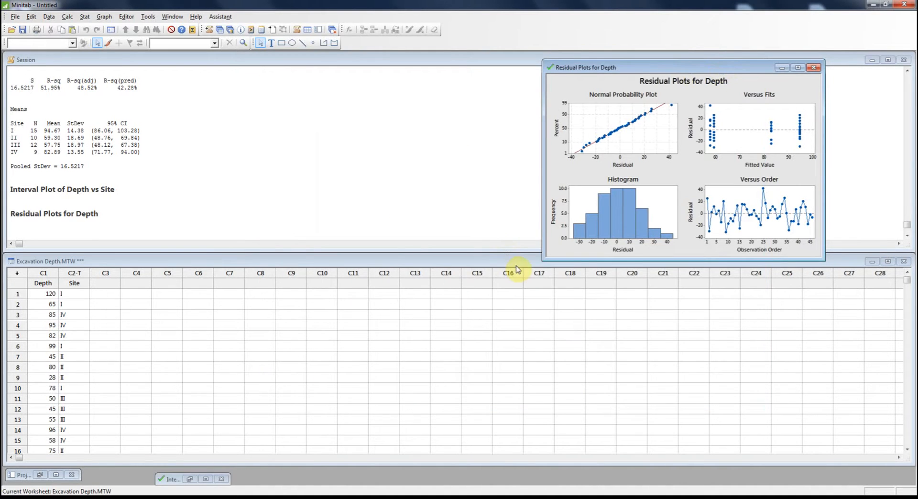
{"action": "left_click_drag", "start_coordinate": [541, 258], "coordinate": [274, 436]}
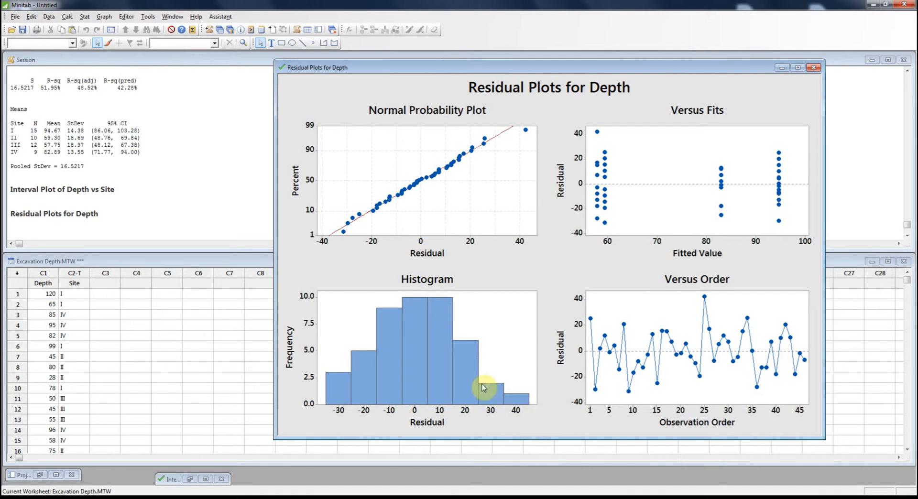
{"action": "left_click", "coordinate": [782, 70]}
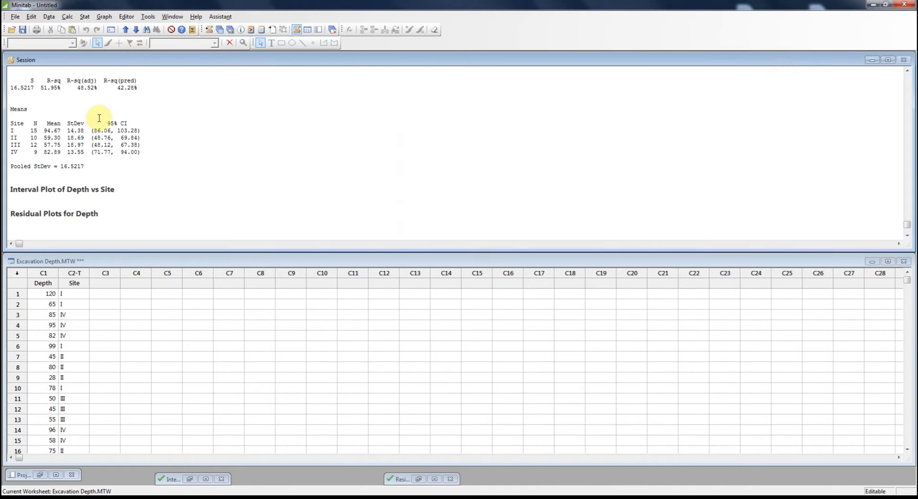
Enlarge the Session window and examine the F-value and P-value for Site and the Means table of the one-way ANOVA.
{"action": "left_click", "coordinate": [117, 185]}
{"action": "left_click_drag", "start_coordinate": [215, 250], "coordinate": [209, 384]}
{"action": "scroll", "coordinate": [96, 255], "scroll_direction": "up", "scroll_amount": 3}
{"action": "scroll", "coordinate": [160, 265], "scroll_direction": "up", "scroll_amount": 4}
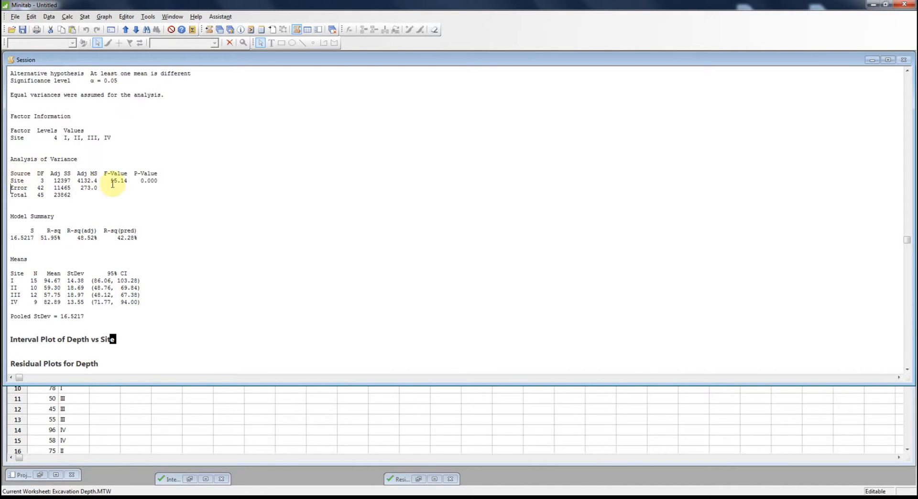
{"action": "left_click_drag", "start_coordinate": [127, 181], "coordinate": [109, 181]}
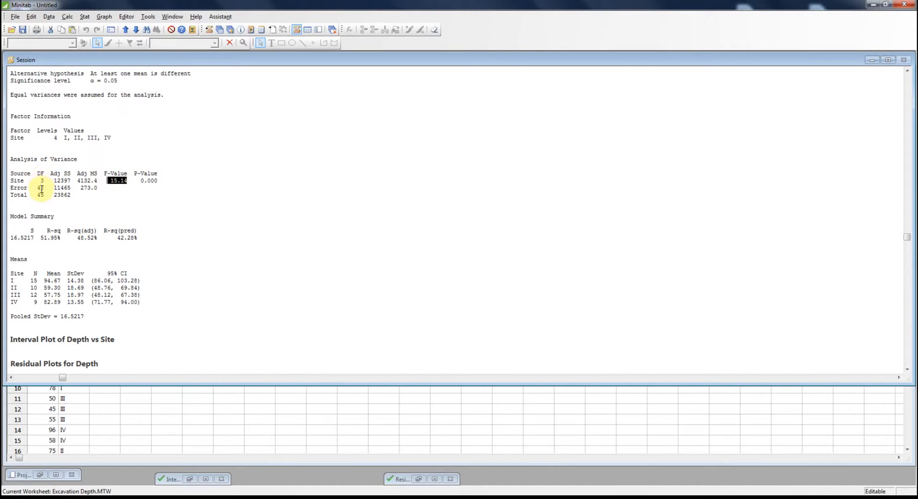
{"action": "left_click", "coordinate": [155, 180]}
{"action": "left_click_drag", "start_coordinate": [154, 180], "coordinate": [138, 181]}
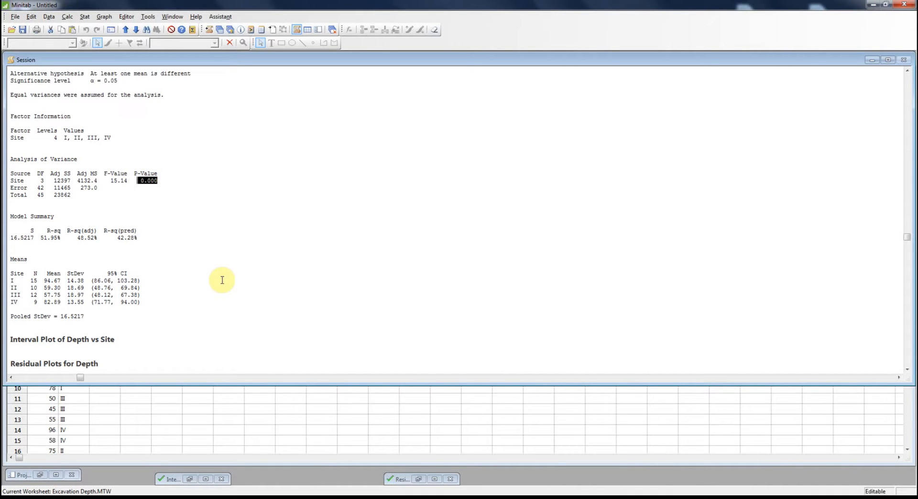
{"action": "mouse_move", "coordinate": [11, 256]}
{"action": "left_mouse_down"}
{"action": "mouse_move", "coordinate": [95, 247]}
{"action": "mouse_move", "coordinate": [158, 297]}
{"action": "mouse_move", "coordinate": [157, 310]}
{"action": "left_mouse_up"}
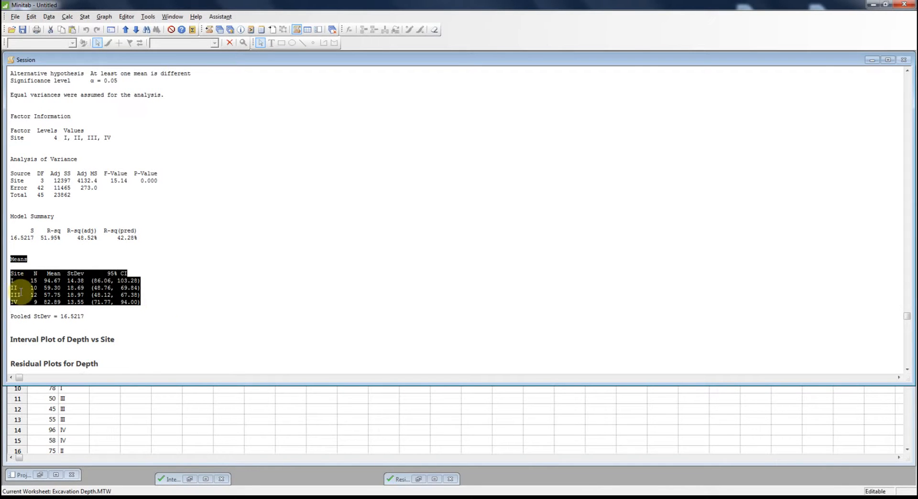
{"action": "left_click", "coordinate": [226, 273]}
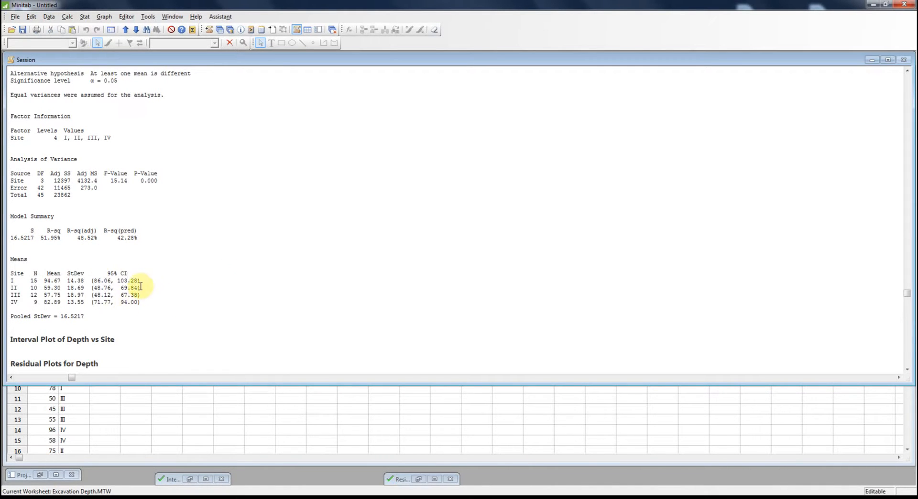
{"action": "left_click_drag", "start_coordinate": [105, 180], "coordinate": [182, 185]}
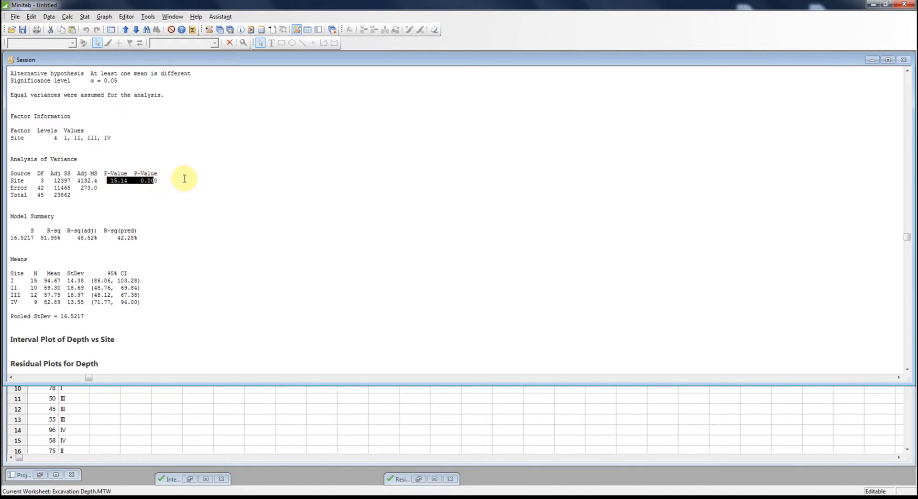
Start a View Probability distribution plot and choose the F distribution.
{"action": "left_click", "coordinate": [104, 16]}
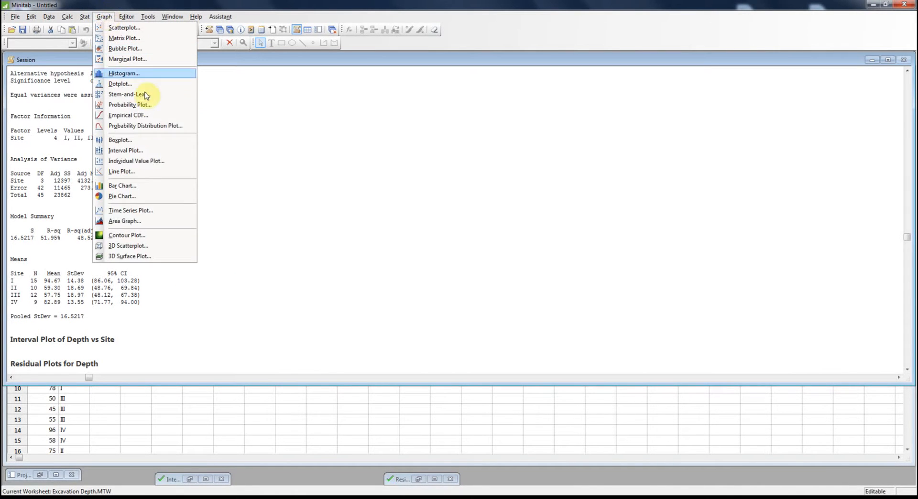
{"action": "left_click", "coordinate": [150, 125]}
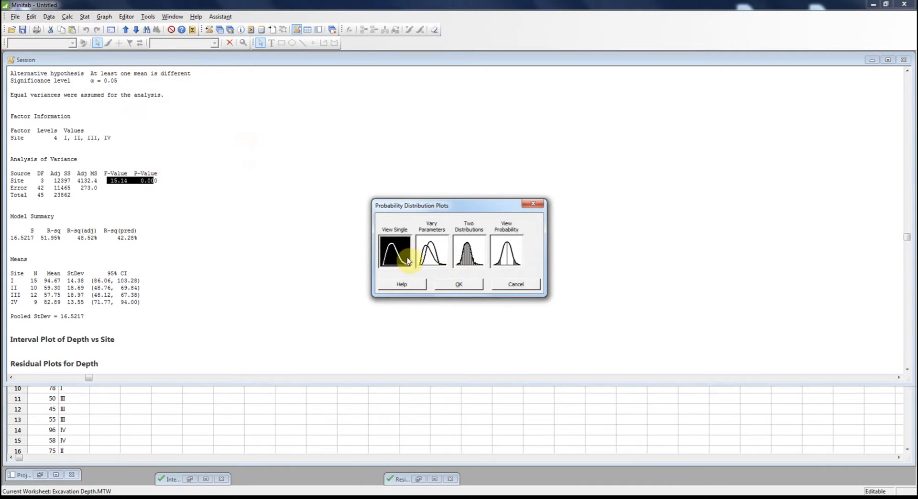
{"action": "left_click", "coordinate": [507, 251]}
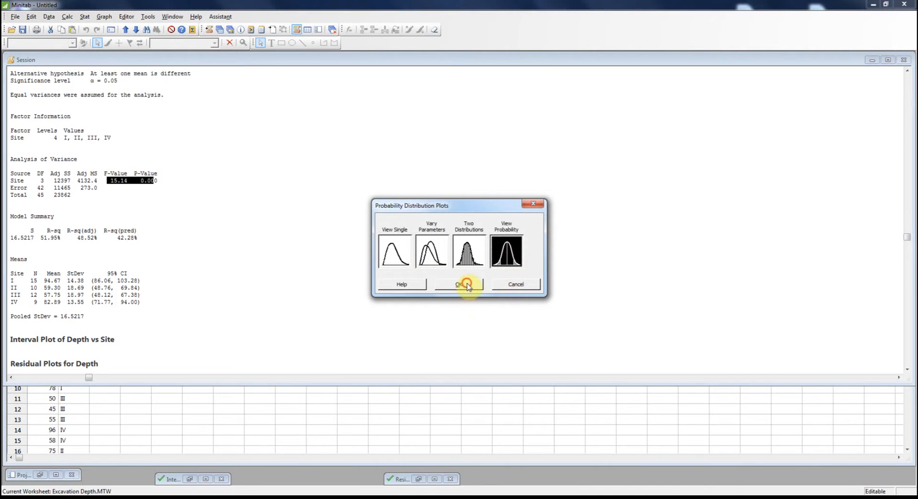
{"action": "left_click", "coordinate": [459, 284]}
{"action": "left_click_drag", "start_coordinate": [455, 163], "coordinate": [428, 89]}
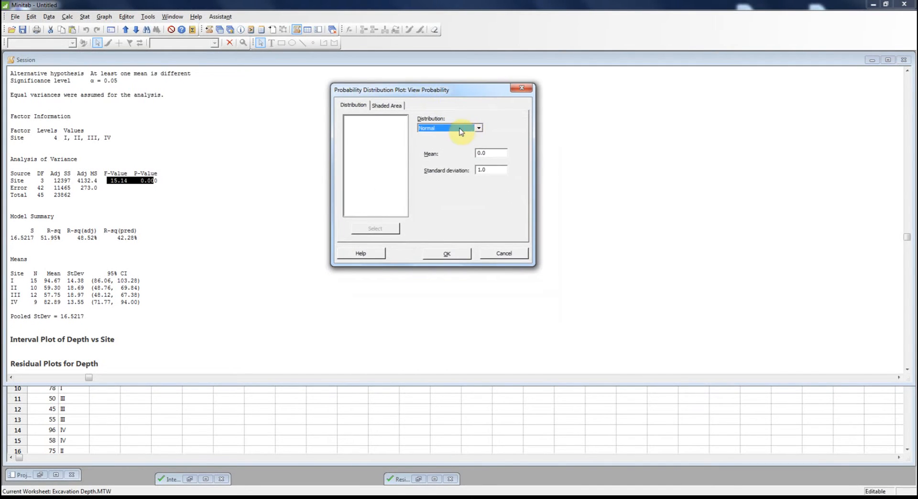
{"action": "left_click", "coordinate": [460, 130]}
{"action": "left_click_drag", "start_coordinate": [475, 194], "coordinate": [480, 175]}
{"action": "left_click", "coordinate": [454, 161]}
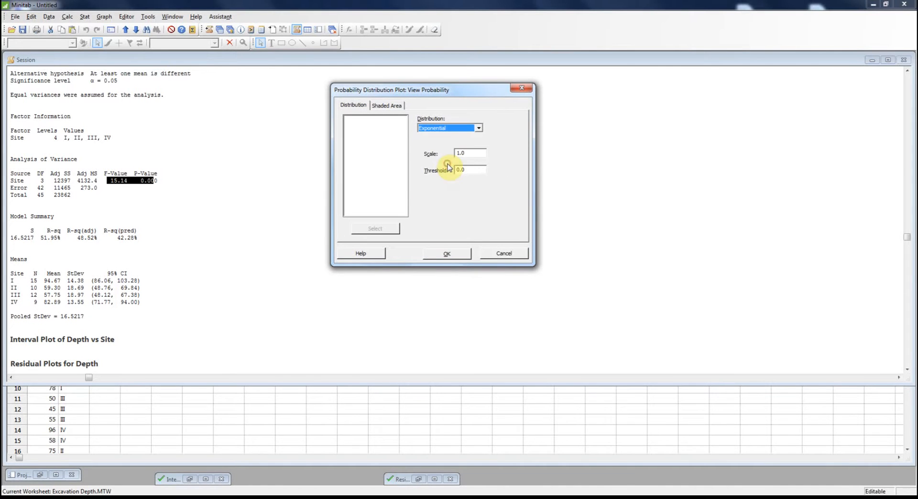
{"action": "left_click", "coordinate": [460, 129]}
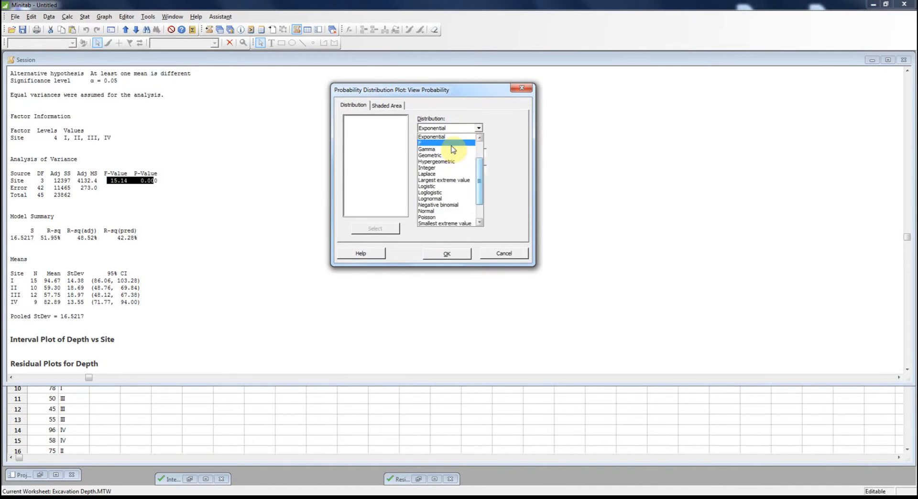
{"action": "left_click", "coordinate": [451, 146]}
Set the F distribution's numerator df to 42 and denominator df to 3.
{"action": "left_click", "coordinate": [471, 152]}
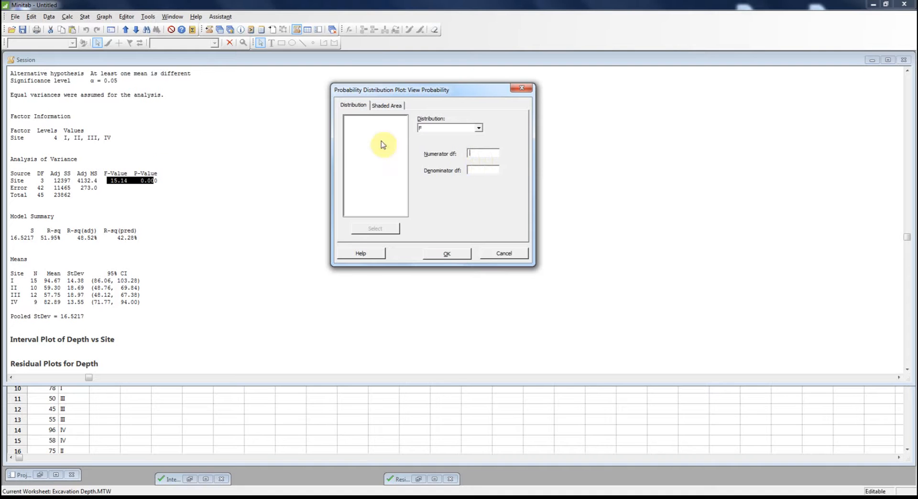
{"action": "left_click", "coordinate": [492, 152]}
{"action": "left_click", "coordinate": [480, 167]}
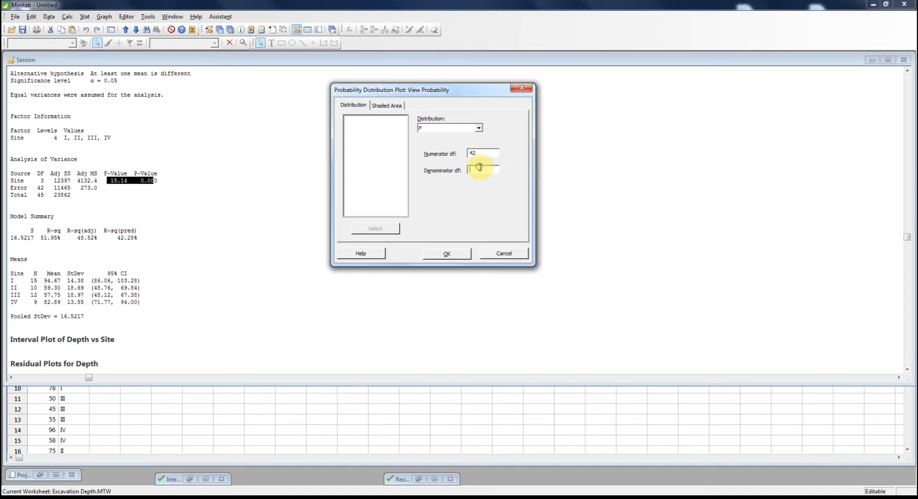
{"action": "type", "text": "3"}
Define the shaded area by a right-tail X value of 15.14 and create the distribution plot.
{"action": "left_click", "coordinate": [385, 105]}
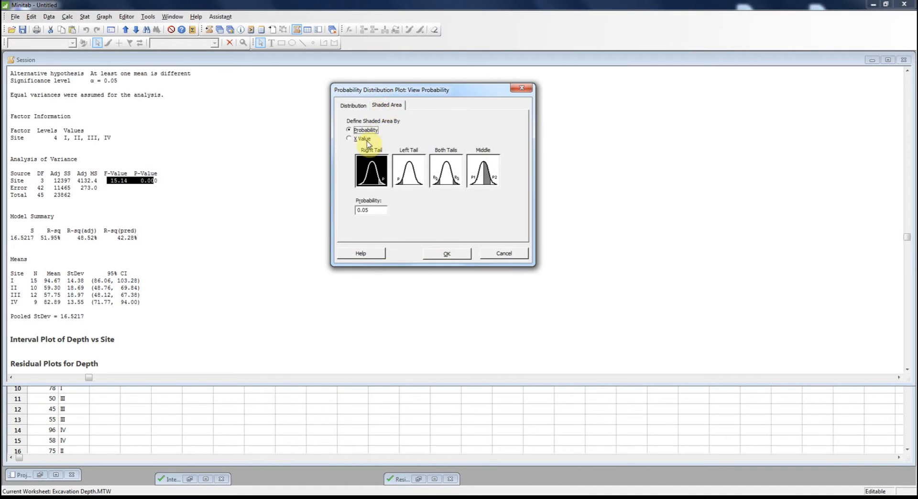
{"action": "left_click", "coordinate": [349, 138]}
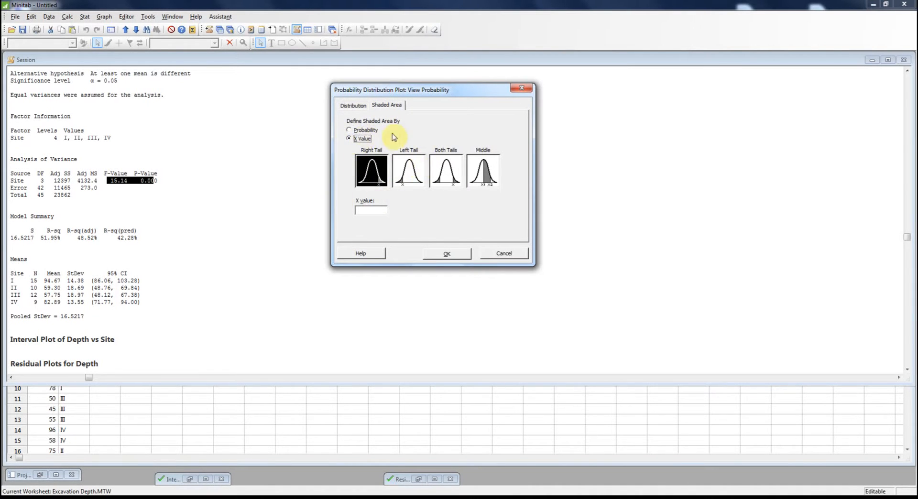
{"action": "left_click", "coordinate": [370, 209]}
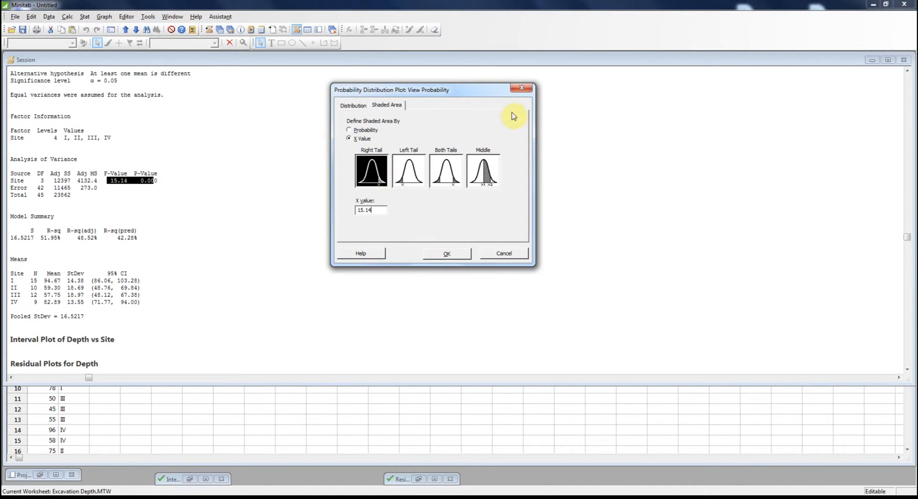
{"action": "left_click", "coordinate": [454, 257]}
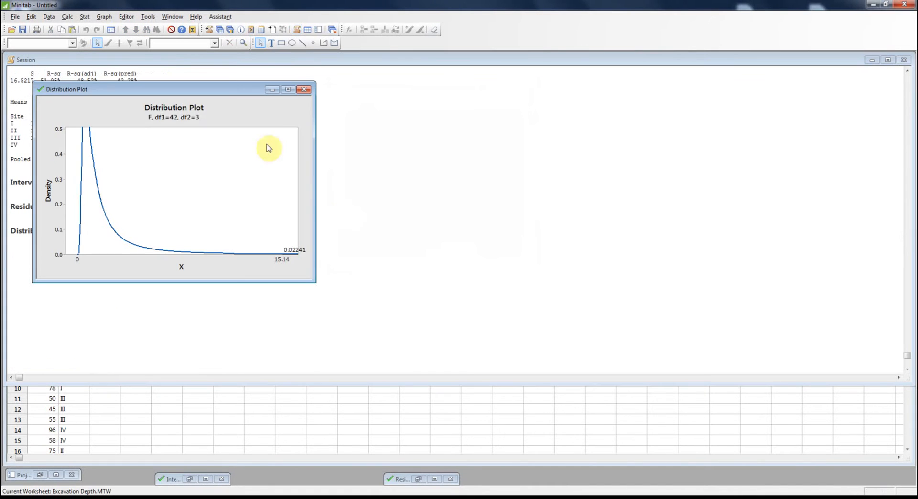
Compare the distribution plot with the ANOVA table, shrink the Session window to uncover the worksheet, and close the plot without saving it.
{"action": "left_click_drag", "start_coordinate": [205, 96], "coordinate": [449, 93]}
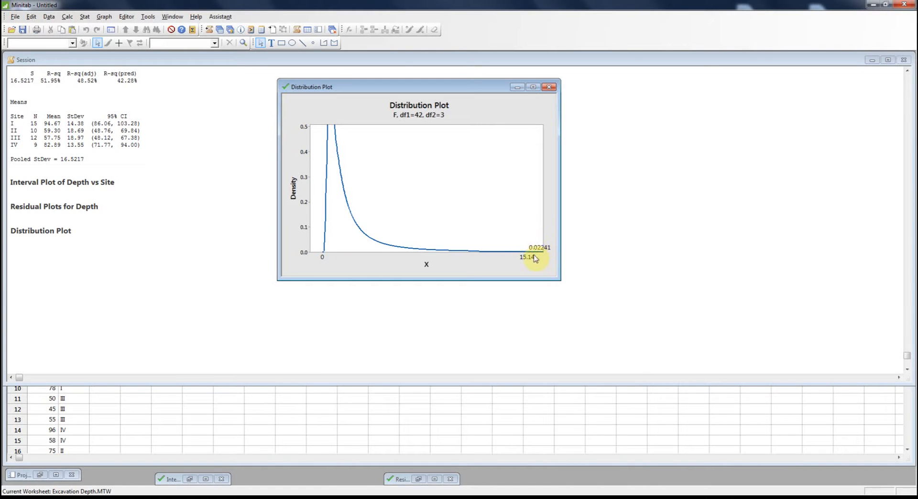
{"action": "left_click", "coordinate": [121, 199]}
{"action": "scroll", "coordinate": [121, 198], "scroll_direction": "up", "scroll_amount": 6}
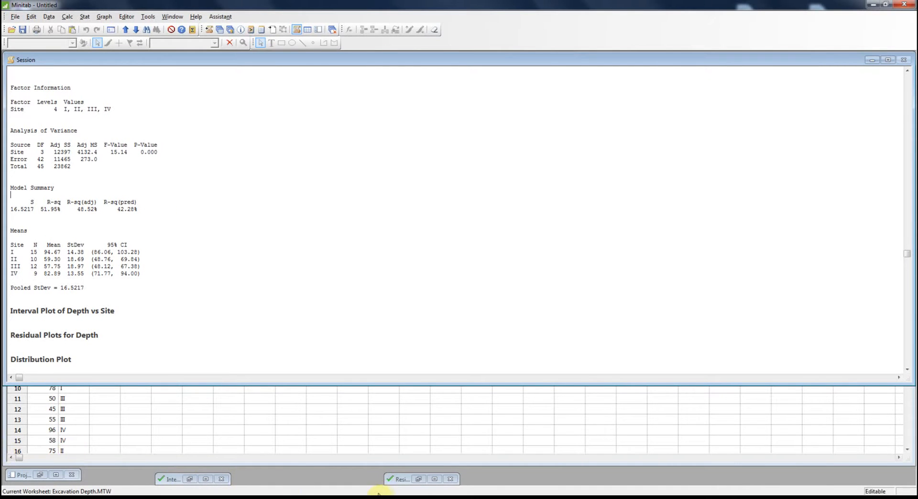
{"action": "left_click_drag", "start_coordinate": [502, 384], "coordinate": [507, 255]}
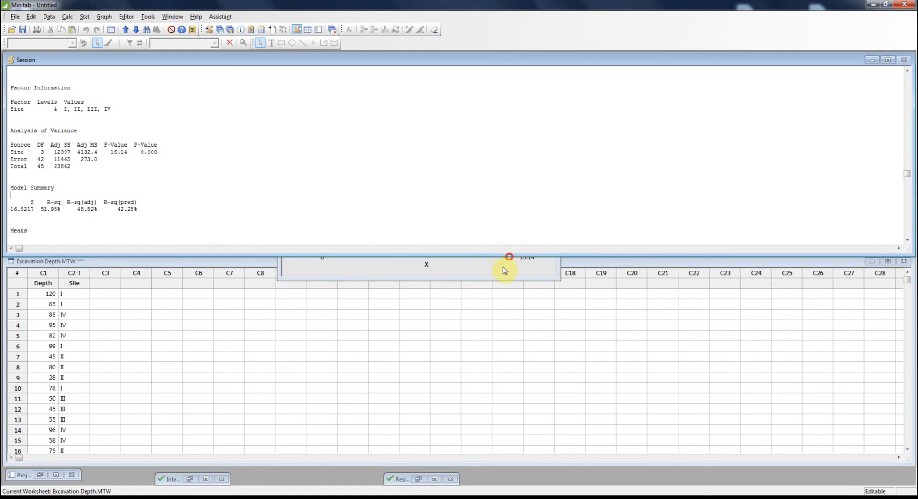
{"action": "left_click", "coordinate": [498, 276]}
{"action": "left_click", "coordinate": [549, 87]}
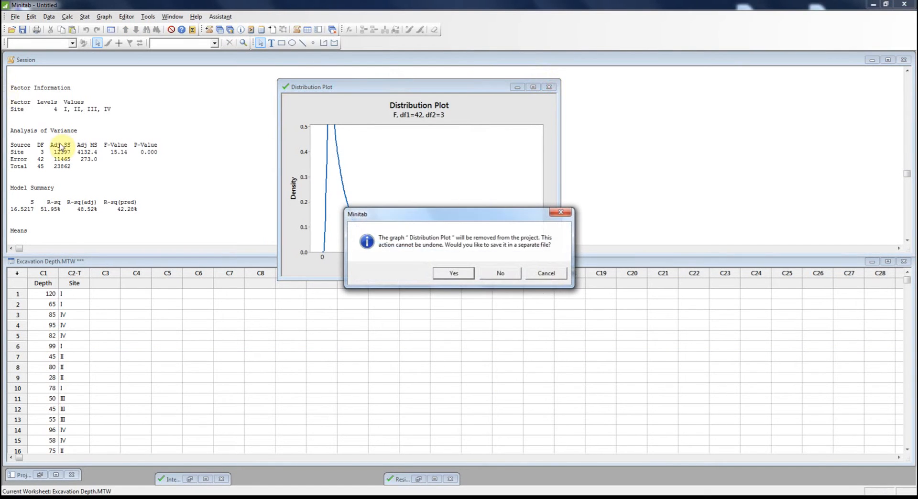
{"action": "left_click", "coordinate": [498, 276]}
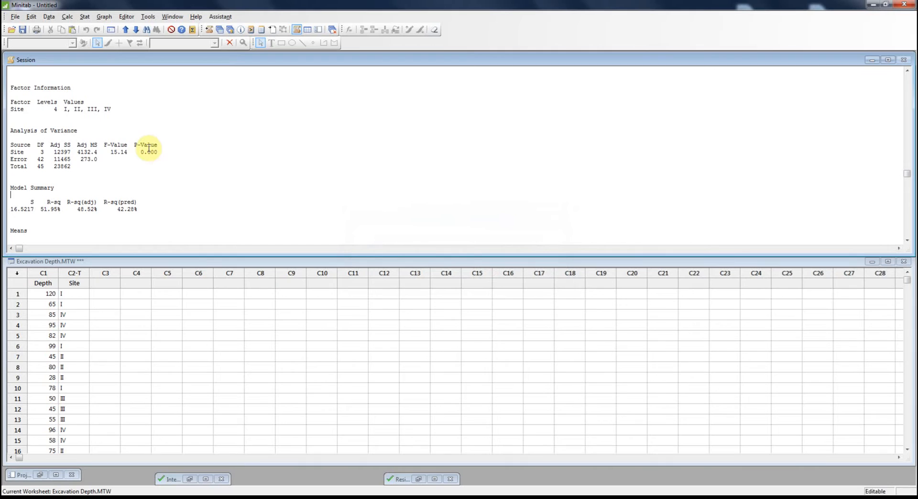
Review the ANOVA output in the session and examine the restored interval plot of Depth vs Site, minimizing it again.
{"action": "scroll", "coordinate": [148, 149], "scroll_direction": "down", "scroll_amount": 7}
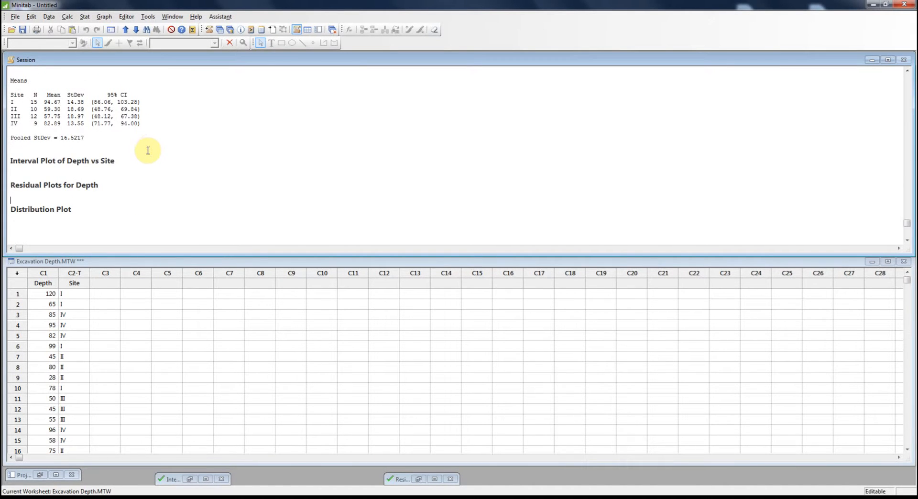
{"action": "scroll", "coordinate": [147, 150], "scroll_direction": "down", "scroll_amount": 1}
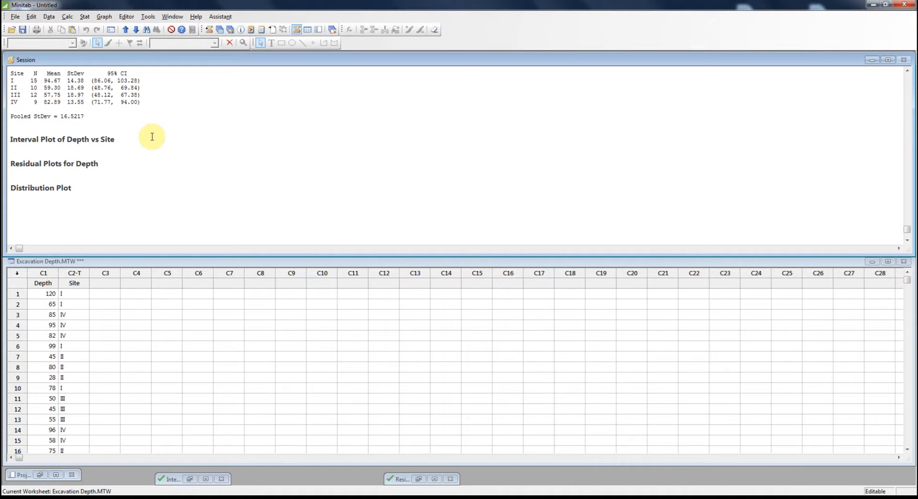
{"action": "scroll", "coordinate": [151, 136], "scroll_direction": "up", "scroll_amount": 3}
{"action": "scroll", "coordinate": [152, 137], "scroll_direction": "up", "scroll_amount": 4}
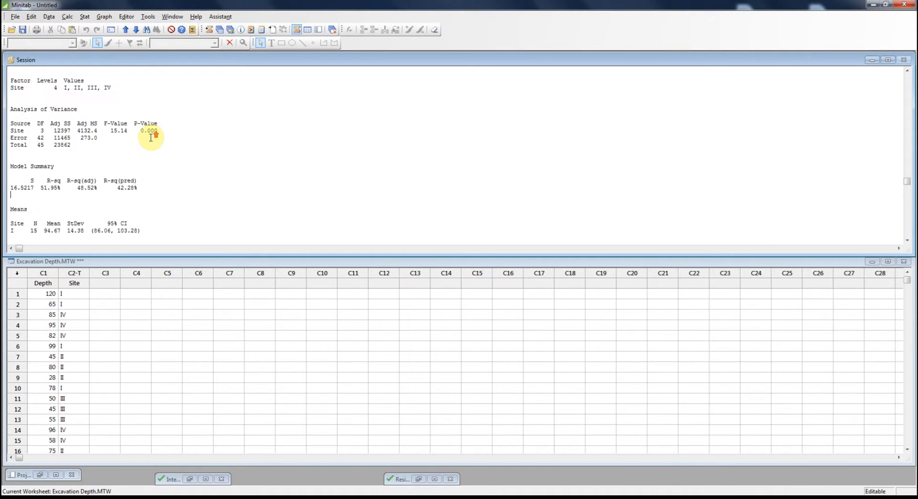
{"action": "scroll", "coordinate": [151, 137], "scroll_direction": "up", "scroll_amount": 2}
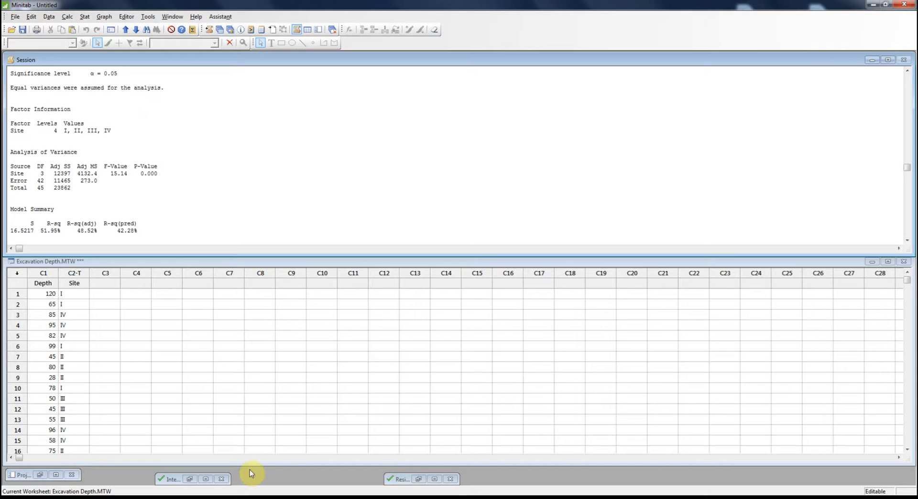
{"action": "left_click", "coordinate": [168, 484]}
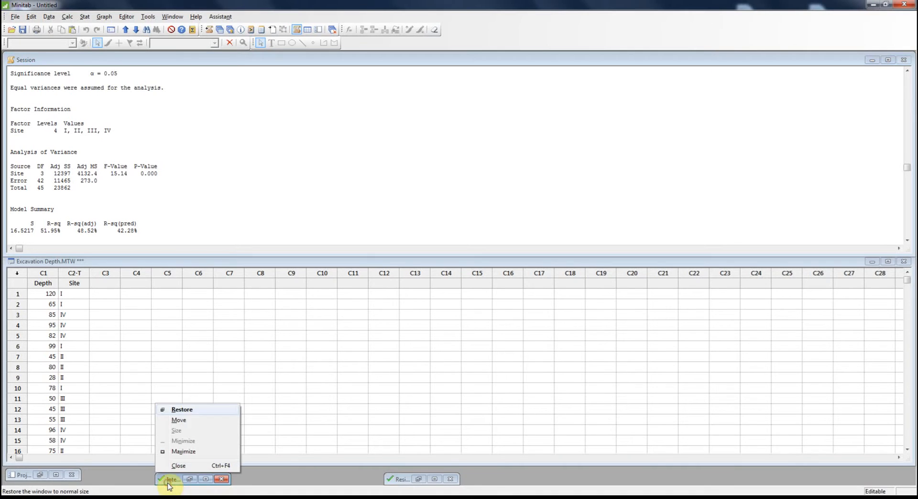
{"action": "left_click", "coordinate": [191, 412]}
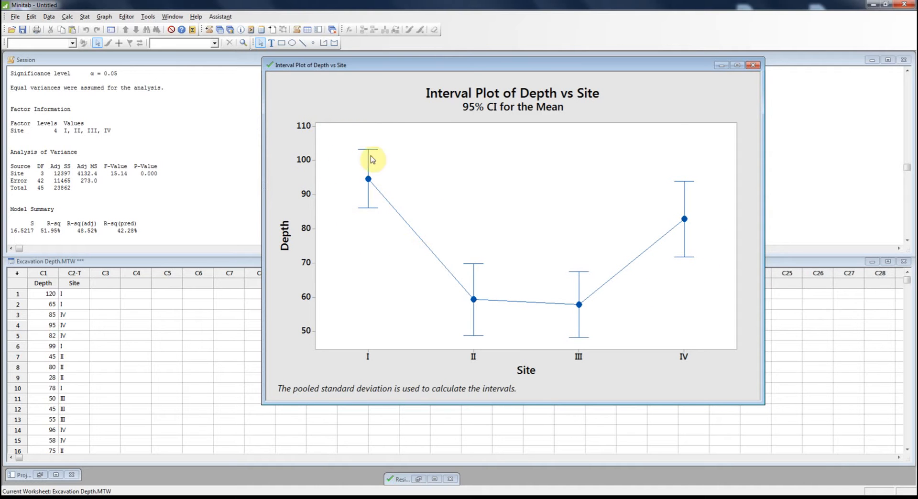
{"action": "left_click", "coordinate": [721, 65]}
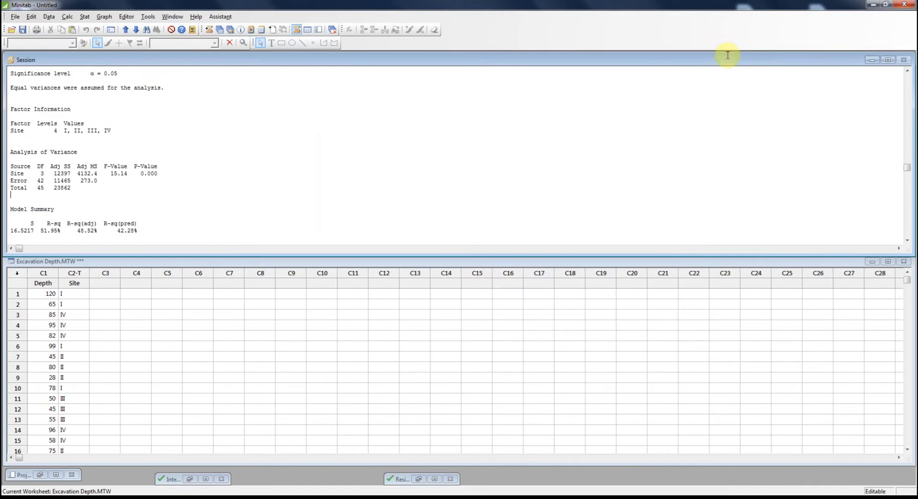
Rerun the one-way ANOVA of Depth by Site with Tukey comparisons, leaving out the interval plot for differences of means.
{"action": "left_click", "coordinate": [88, 17]}
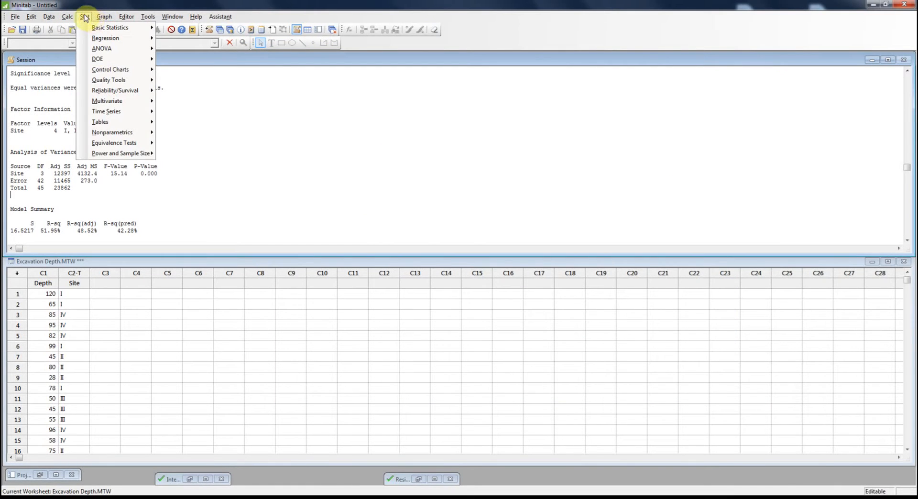
{"action": "mouse_move", "coordinate": [114, 49]}
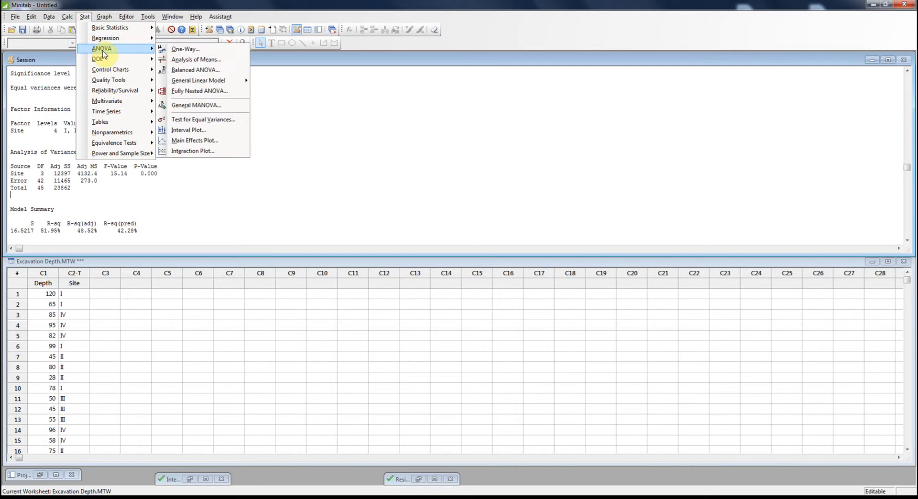
{"action": "left_click", "coordinate": [184, 51]}
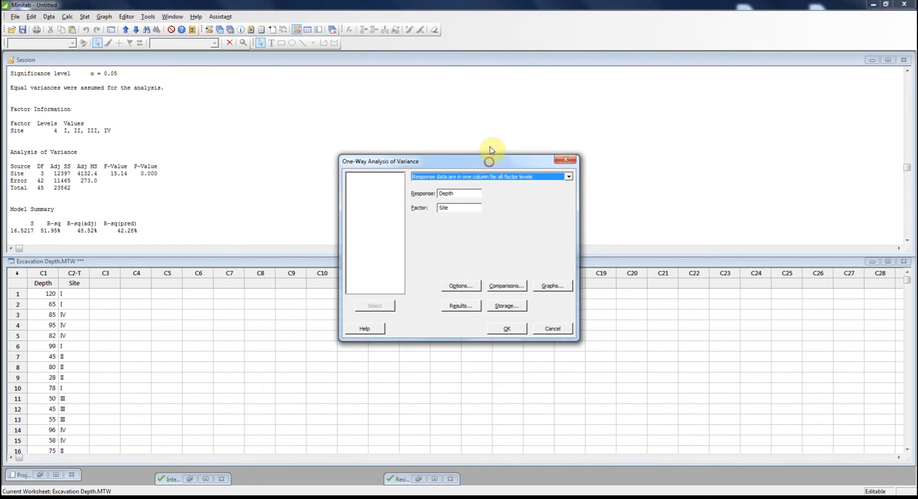
{"action": "left_click_drag", "start_coordinate": [490, 158], "coordinate": [491, 123]}
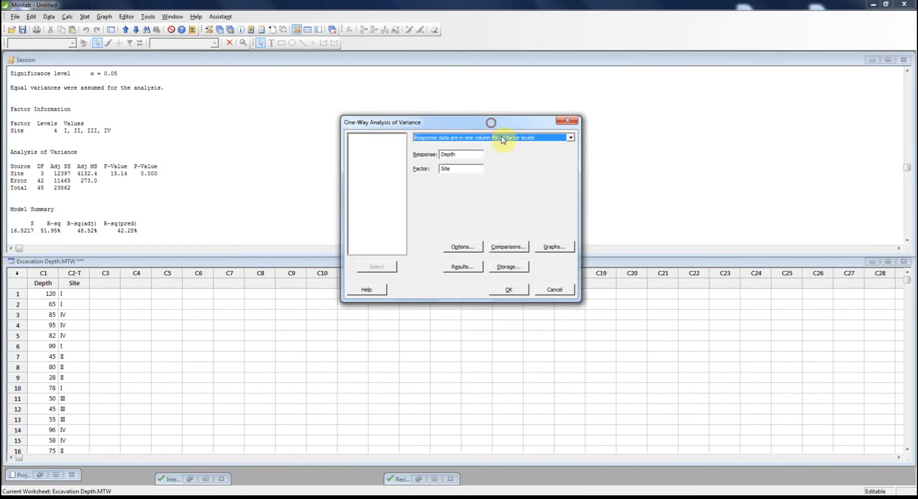
{"action": "left_click", "coordinate": [509, 246]}
{"action": "left_click_drag", "start_coordinate": [475, 118], "coordinate": [688, 106]}
{"action": "left_click", "coordinate": [602, 152]}
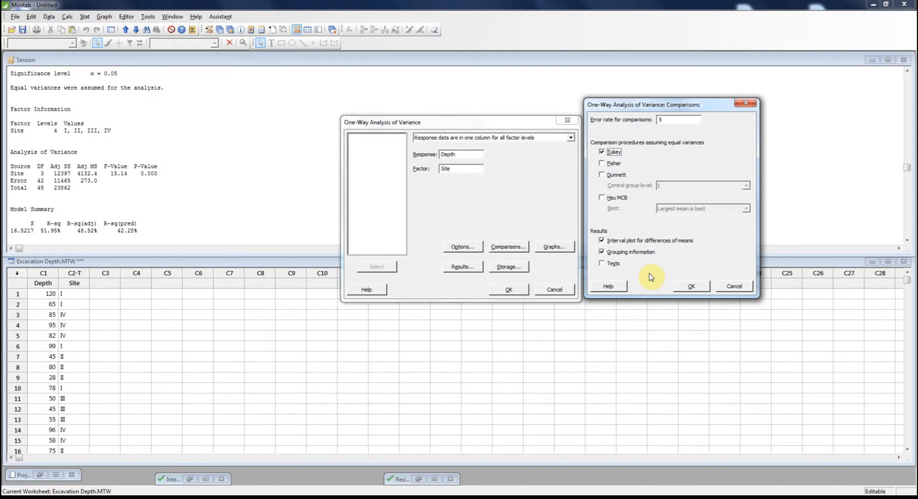
{"action": "left_click", "coordinate": [606, 242]}
{"action": "left_click", "coordinate": [702, 288]}
{"action": "left_click", "coordinate": [509, 291]}
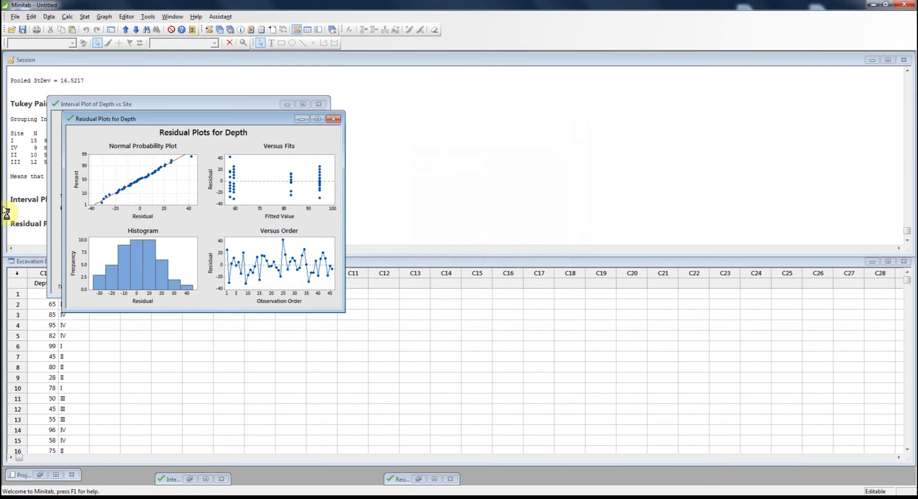
Move the residual plots and interval plot windows away from the Tukey output and bring the Session window forward.
{"action": "left_click_drag", "start_coordinate": [319, 125], "coordinate": [660, 122]}
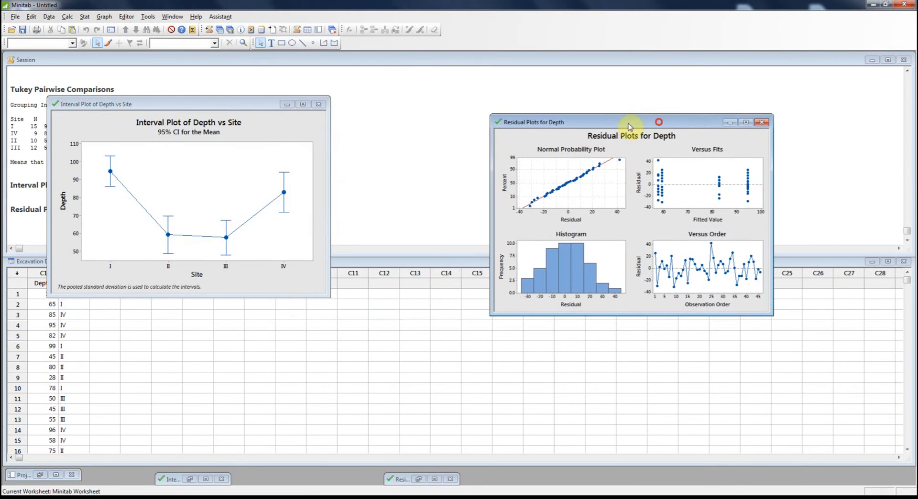
{"action": "left_click_drag", "start_coordinate": [216, 108], "coordinate": [670, 132]}
{"action": "left_click", "coordinate": [123, 201]}
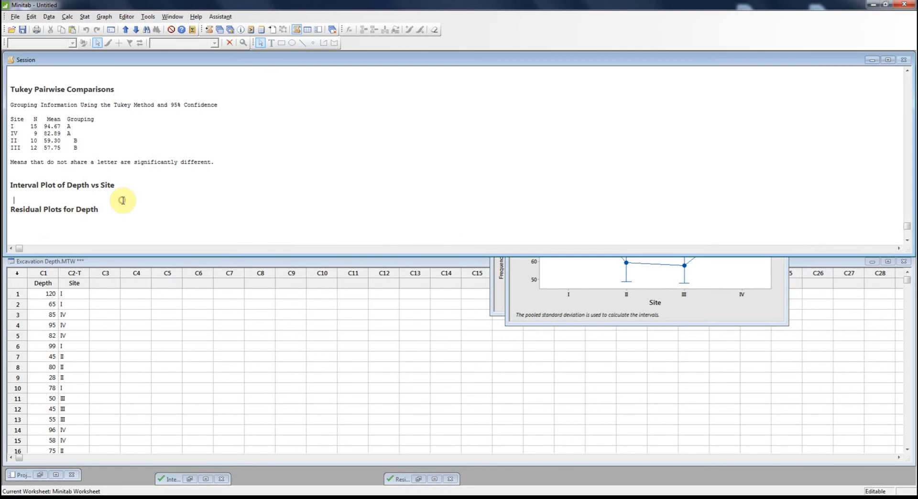
Examine the Tukey grouping table and its note on shared letters, comparing sites I and IV with sites II and III.
{"action": "scroll", "coordinate": [123, 201], "scroll_direction": "up", "scroll_amount": 2}
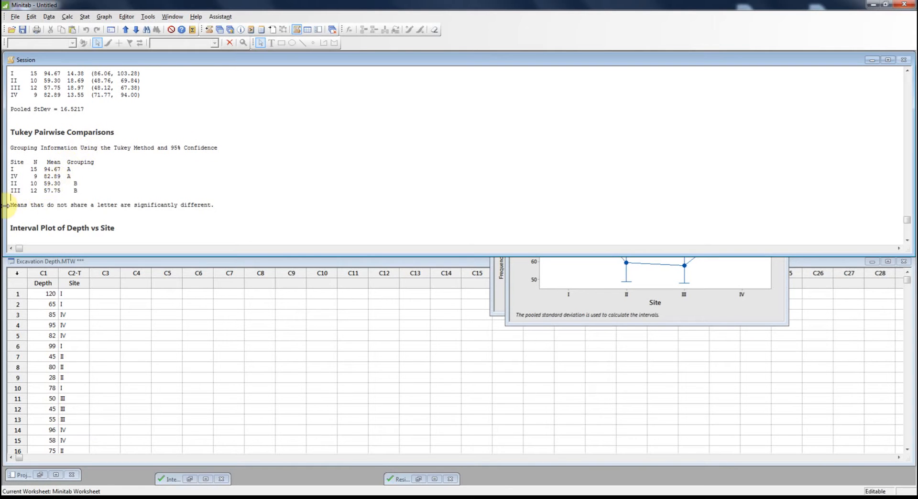
{"action": "left_click_drag", "start_coordinate": [10, 204], "coordinate": [217, 205]}
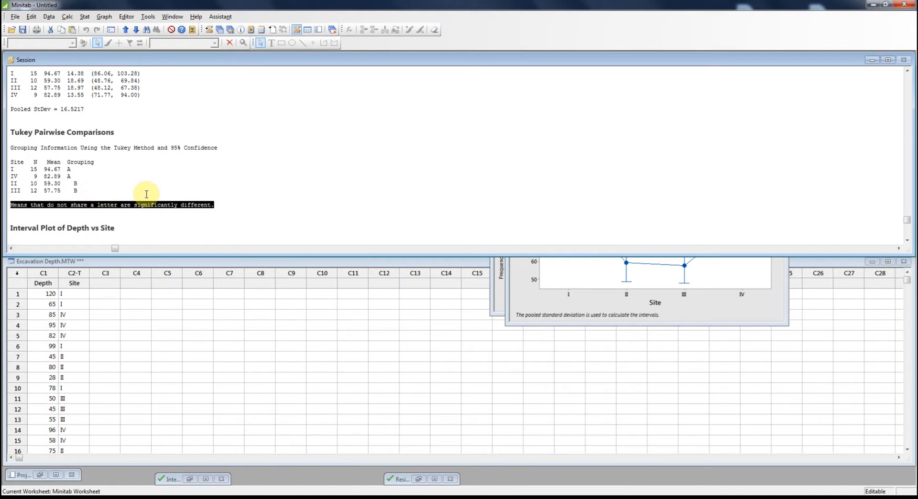
{"action": "left_click_drag", "start_coordinate": [11, 183], "coordinate": [85, 198]}
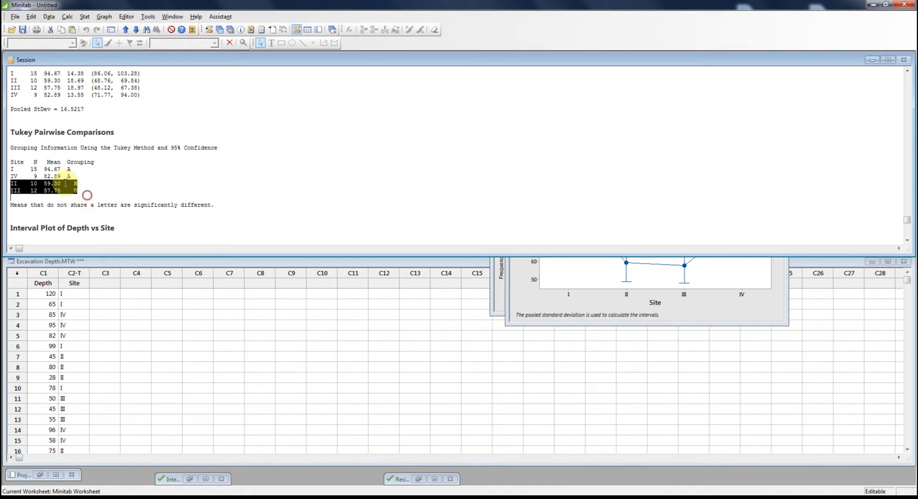
{"action": "left_click_drag", "start_coordinate": [7, 168], "coordinate": [52, 179]}
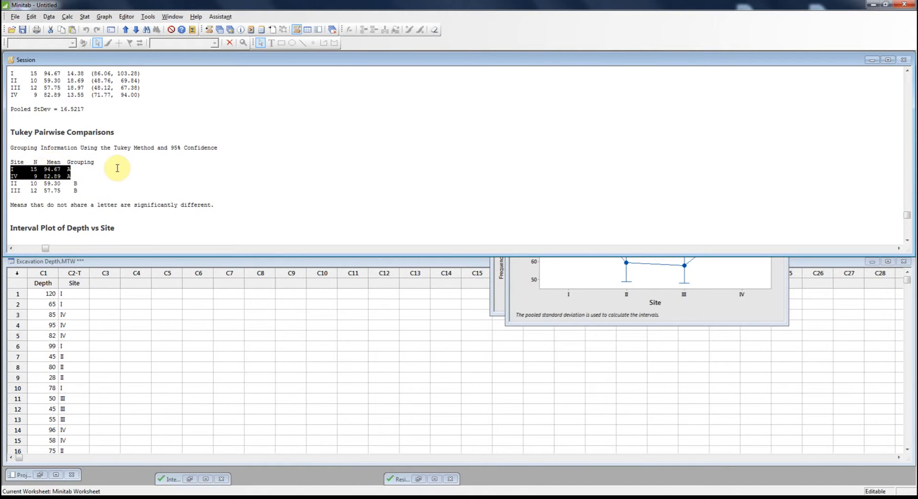
{"action": "left_click", "coordinate": [10, 183]}
{"action": "left_click_drag", "start_coordinate": [9, 182], "coordinate": [88, 182]}
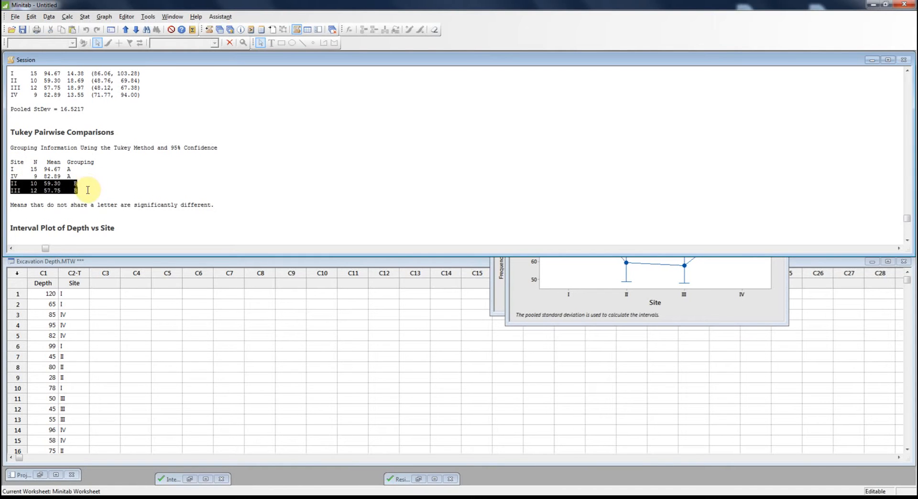
{"action": "left_click", "coordinate": [155, 191]}
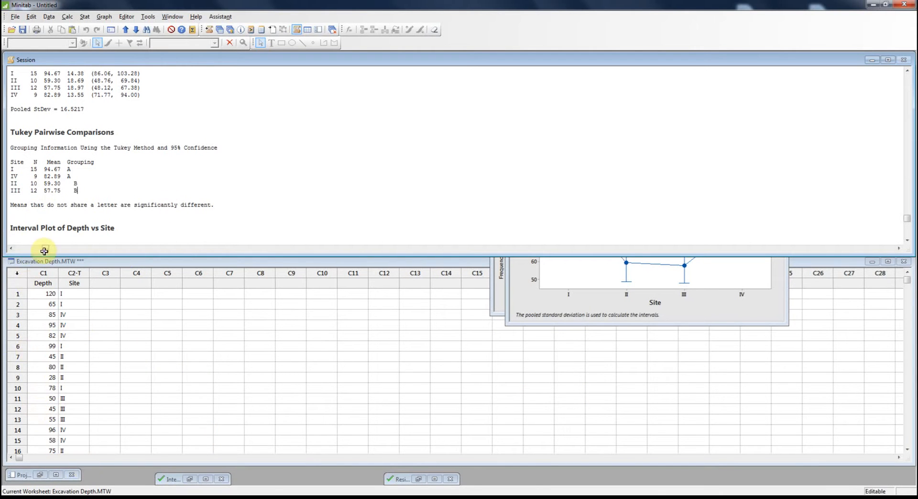
Open the Excel file Buisness Start UP Costs from the Desktop as a worksheet and place it below the Session window.
{"action": "left_click", "coordinate": [15, 18]}
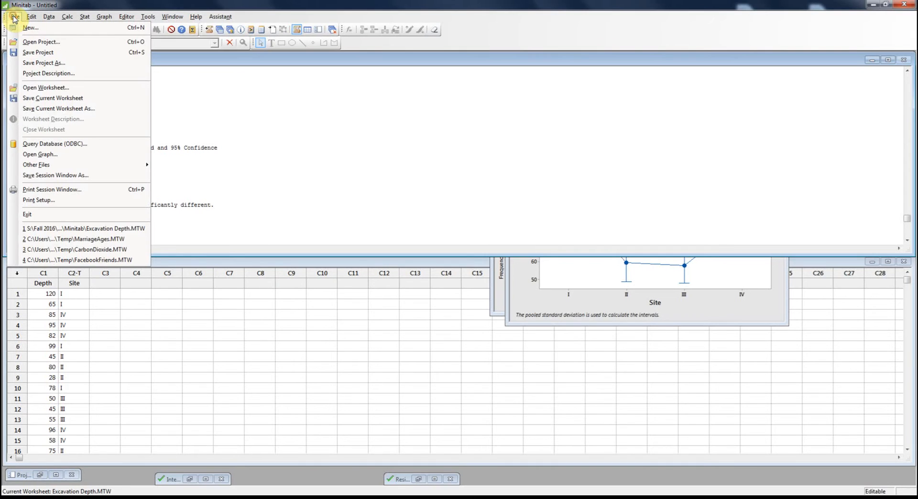
{"action": "left_click", "coordinate": [66, 88]}
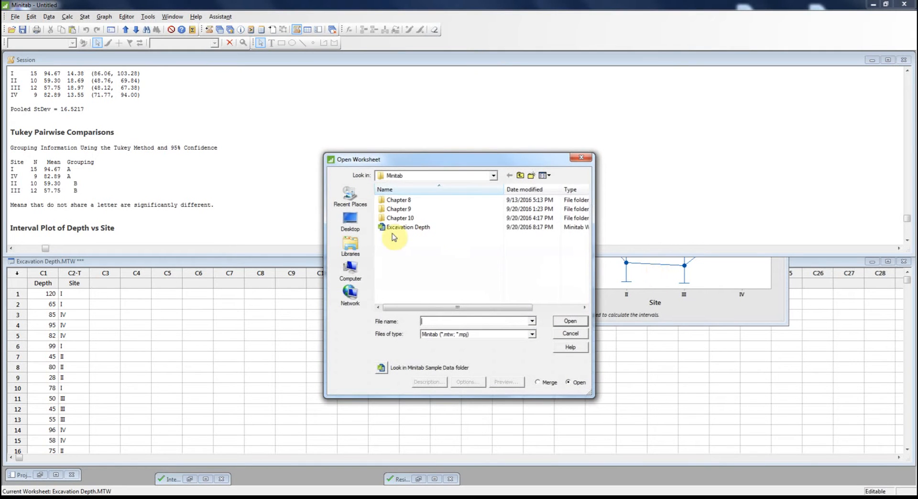
{"action": "left_click", "coordinate": [349, 223]}
{"action": "left_click", "coordinate": [492, 334]}
{"action": "left_click", "coordinate": [471, 349]}
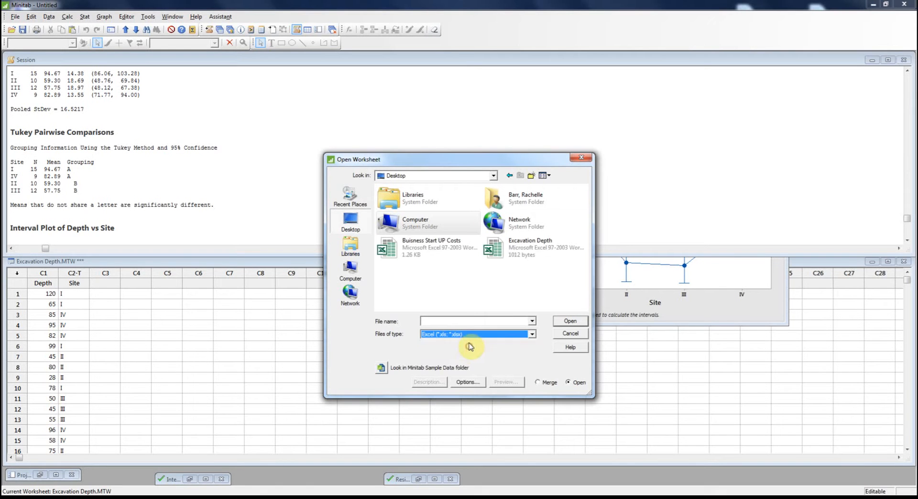
{"action": "left_click", "coordinate": [418, 256]}
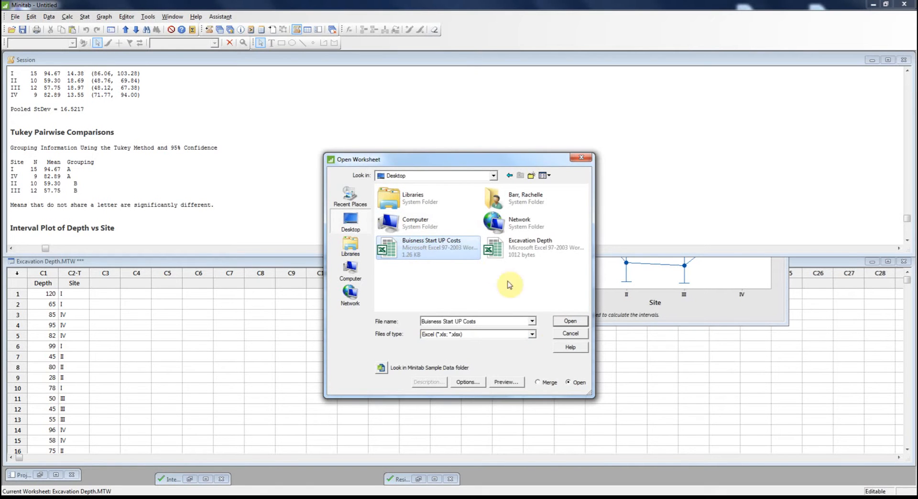
{"action": "left_click", "coordinate": [571, 323]}
{"action": "left_click_drag", "start_coordinate": [149, 272], "coordinate": [134, 262]}
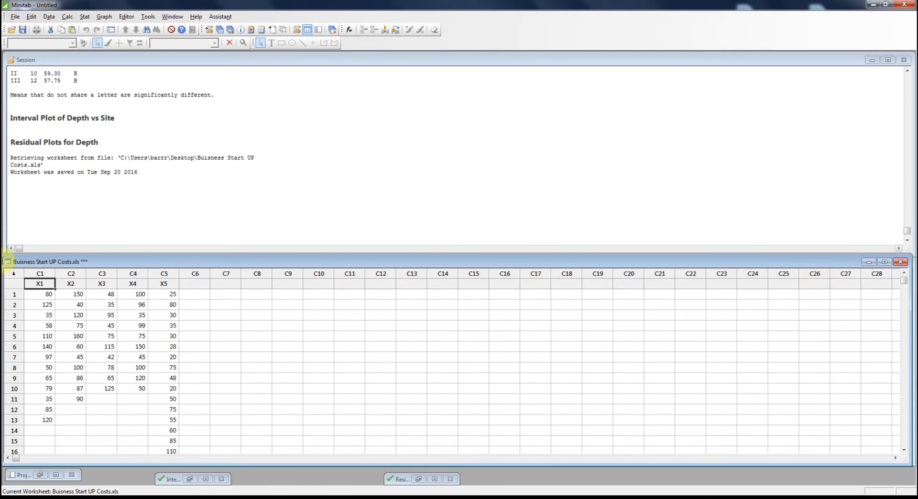
{"action": "scroll", "coordinate": [215, 305], "scroll_direction": "down", "scroll_amount": 2}
{"action": "scroll", "coordinate": [215, 305], "scroll_direction": "up", "scroll_amount": 2}
{"action": "right_click", "coordinate": [825, 498]}
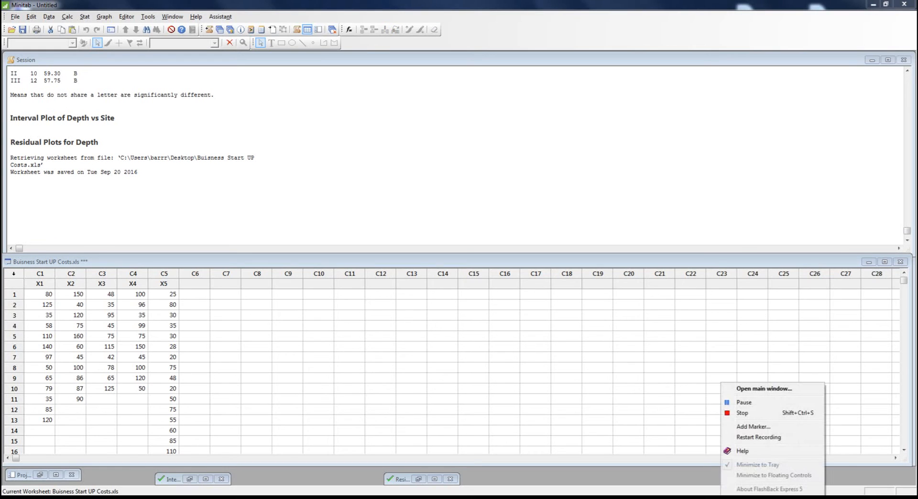
{"action": "left_click", "coordinate": [742, 404]}
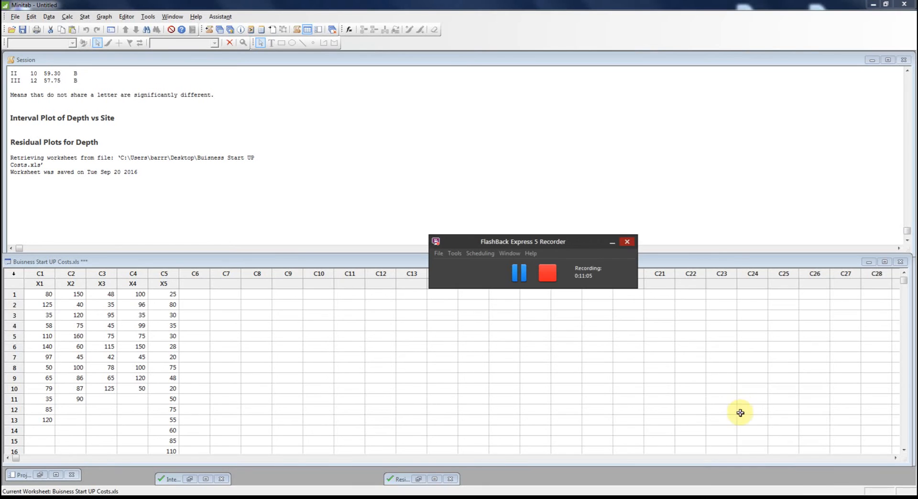
{"action": "left_click", "coordinate": [611, 243]}
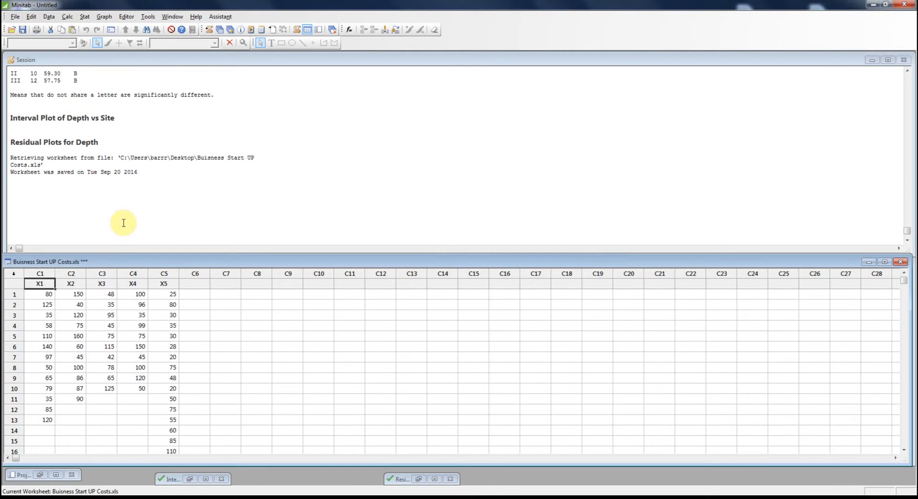
Paste the X1 to X5 startup-cost descriptions at the end of the session output, with a blank line above them.
{"action": "left_click", "coordinate": [32, 184]}
{"action": "type", "text": "X1 = startup costs for pizza X2 = startup costs for baker/donuts X3 = startup costs for shoe stores X4 = startup costs for gift shops X5 = startup costs for pet stores"}
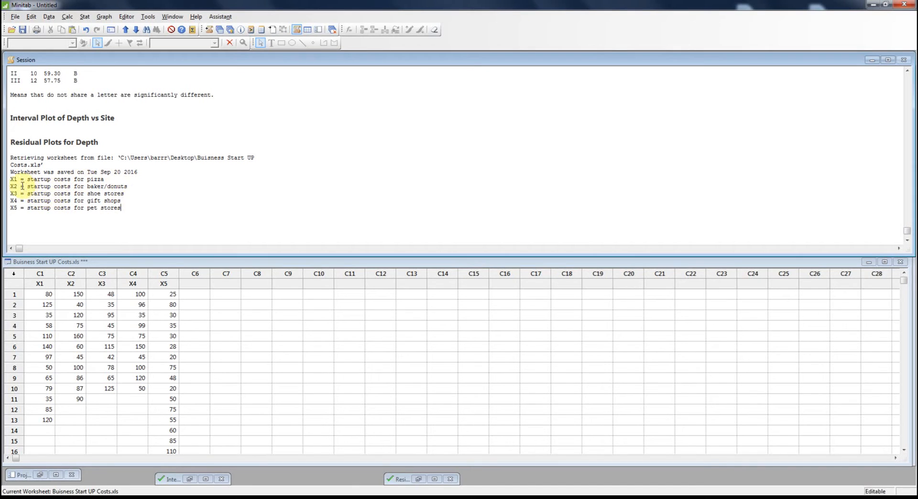
{"action": "left_click", "coordinate": [10, 179]}
{"action": "type", "text": "\\"}
{"action": "key", "text": "Return"}
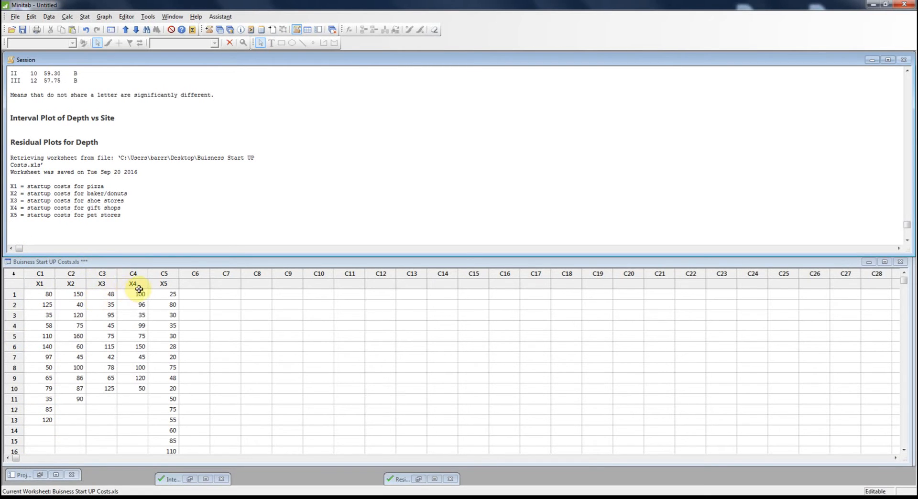
Review the startup-cost data in columns X1 to X5 down to their last rows against the descriptions in the session.
{"action": "scroll", "coordinate": [183, 355], "scroll_direction": "down", "scroll_amount": 2}
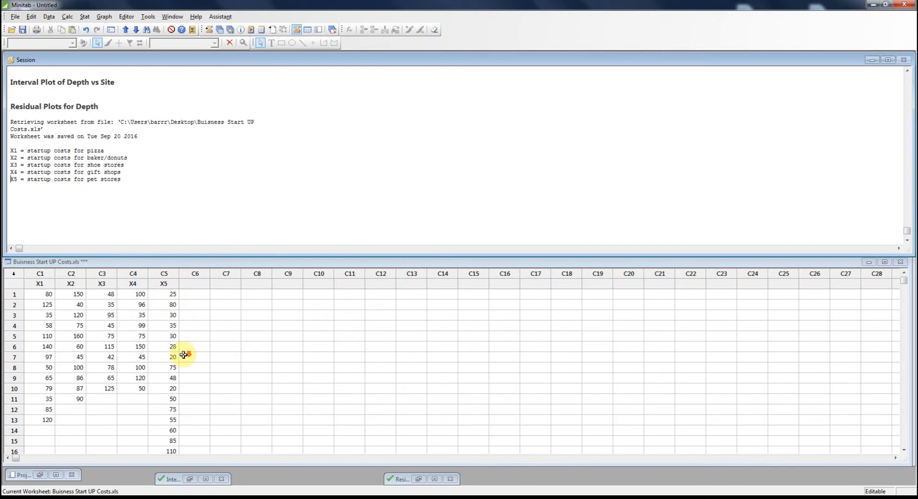
{"action": "scroll", "coordinate": [183, 357], "scroll_direction": "up", "scroll_amount": 5}
{"action": "left_click", "coordinate": [171, 420]}
{"action": "scroll", "coordinate": [171, 420], "scroll_direction": "down", "scroll_amount": 4}
{"action": "scroll", "coordinate": [170, 419], "scroll_direction": "up", "scroll_amount": 4}
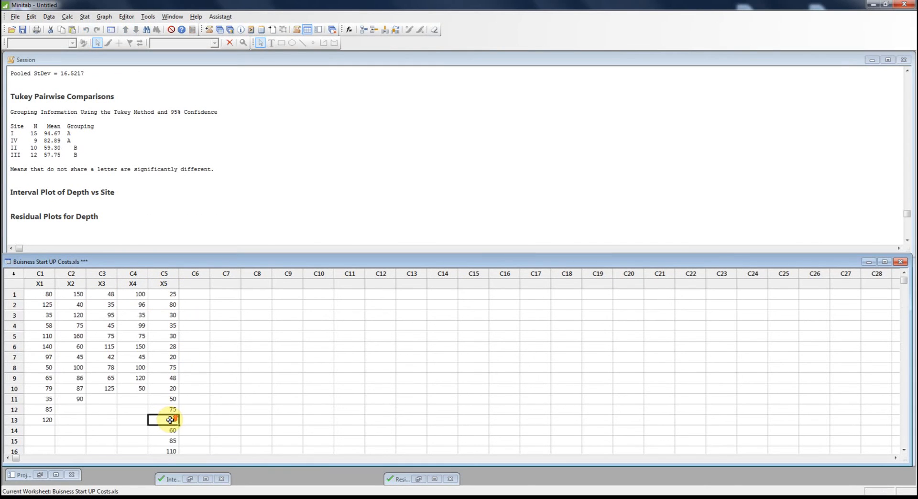
{"action": "scroll", "coordinate": [171, 420], "scroll_direction": "down", "scroll_amount": 1}
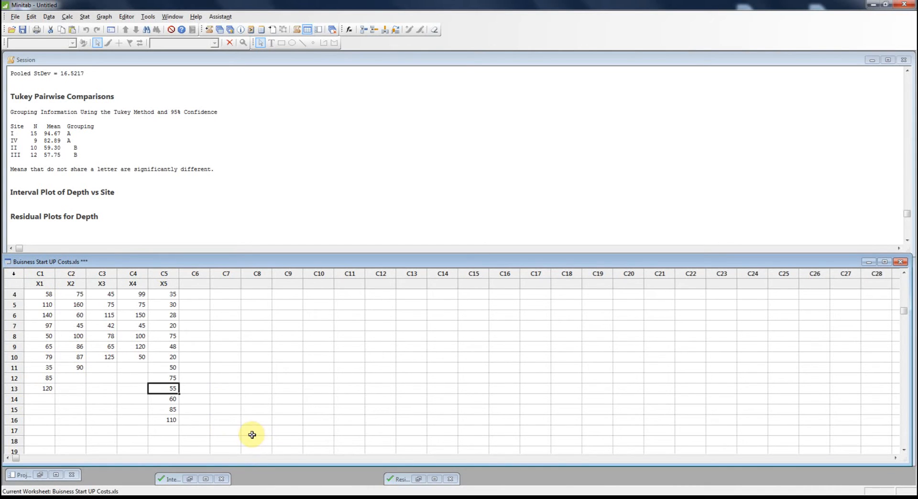
{"action": "scroll", "coordinate": [80, 175], "scroll_direction": "down", "scroll_amount": 4}
{"action": "scroll", "coordinate": [94, 190], "scroll_direction": "up", "scroll_amount": 5}
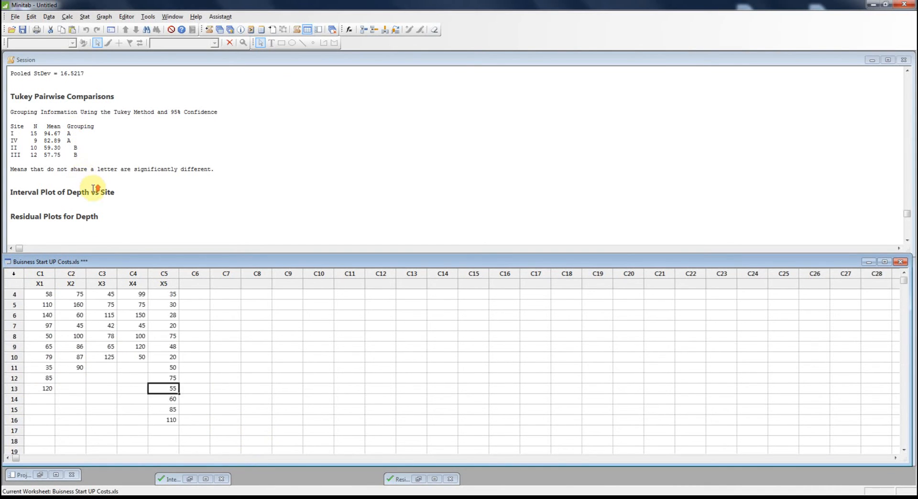
{"action": "left_click", "coordinate": [106, 215]}
{"action": "scroll", "coordinate": [106, 213], "scroll_direction": "down", "scroll_amount": 4}
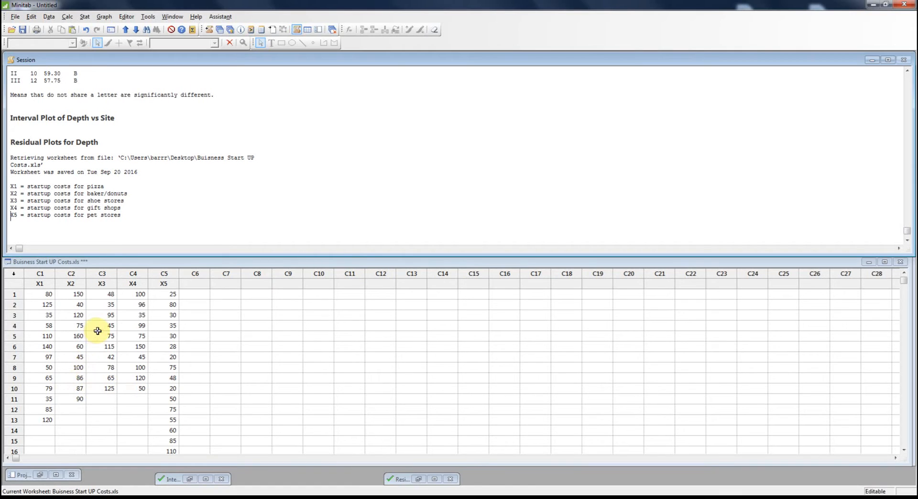
{"action": "left_click", "coordinate": [145, 335]}
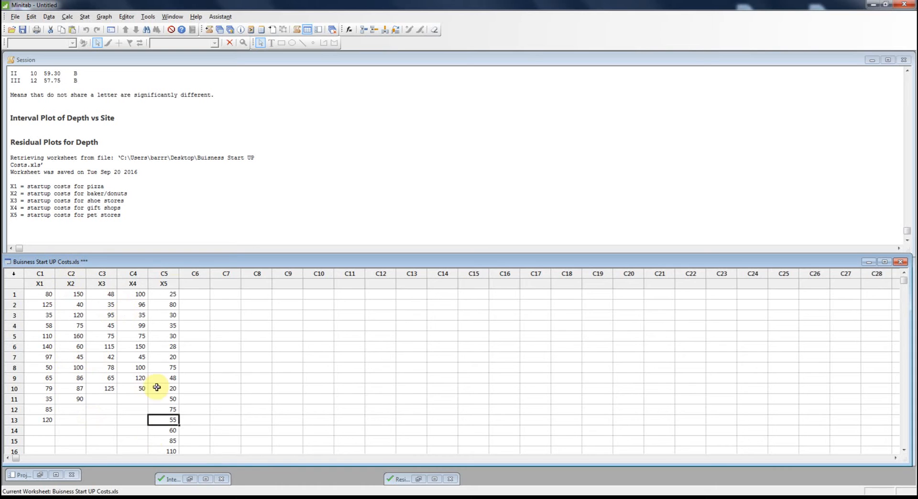
Start a one-way ANOVA with the response data in a separate column for each factor level.
{"action": "left_click", "coordinate": [84, 18]}
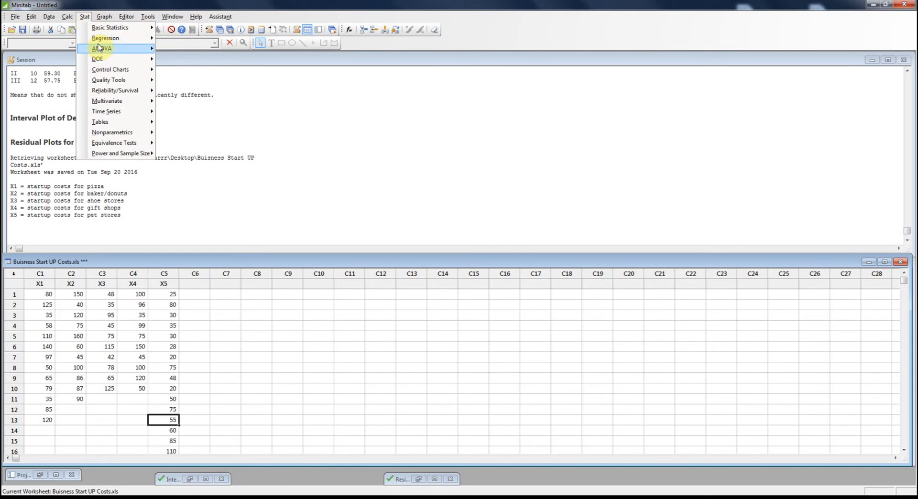
{"action": "mouse_move", "coordinate": [105, 48]}
{"action": "left_click", "coordinate": [180, 48]}
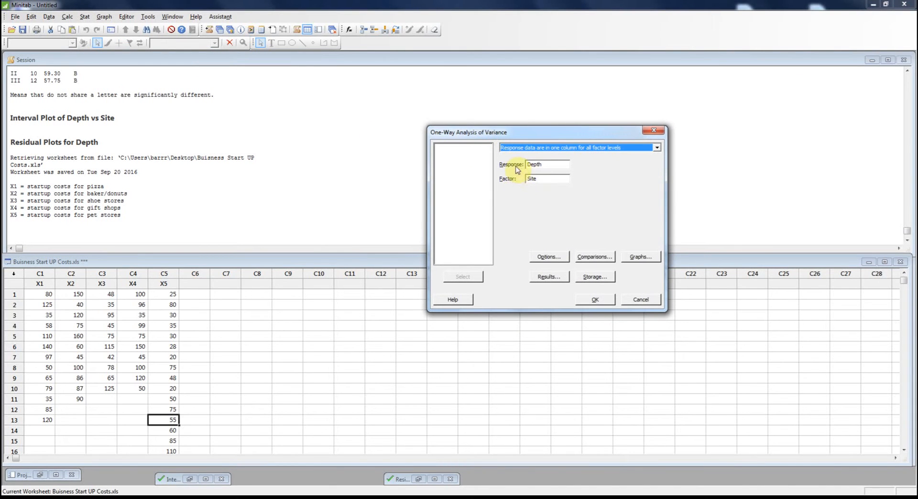
{"action": "left_click", "coordinate": [637, 145]}
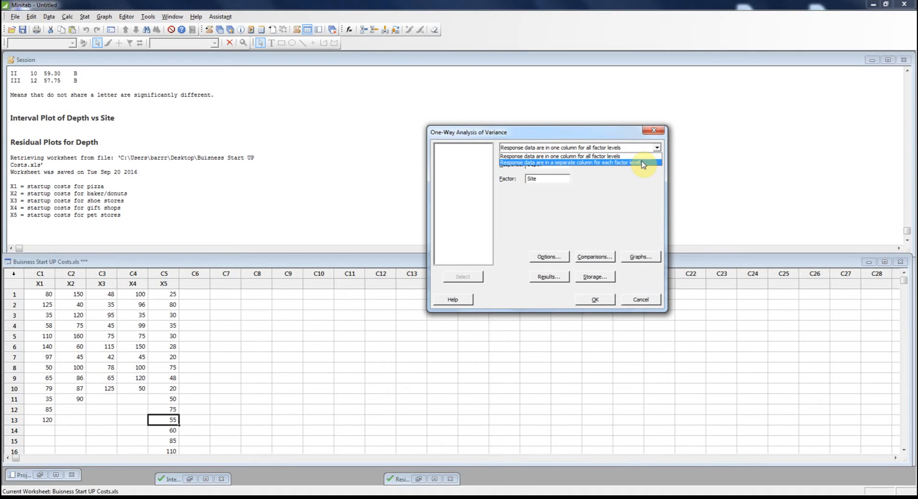
{"action": "left_click", "coordinate": [643, 163]}
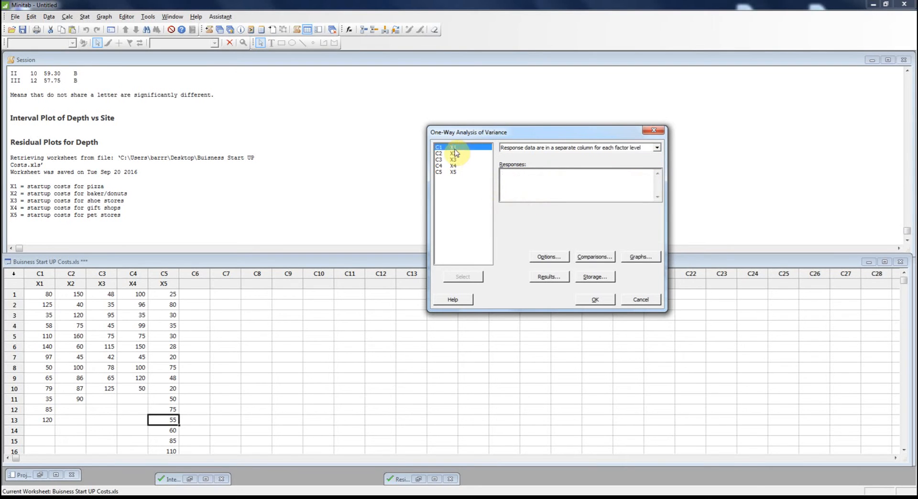
Enter X1, X2, X3, X4 and X5 as the responses for the one-way ANOVA.
{"action": "double_click", "coordinate": [453, 154]}
{"action": "double_click", "coordinate": [453, 160]}
{"action": "double_click", "coordinate": [454, 166]}
{"action": "double_click", "coordinate": [455, 173]}
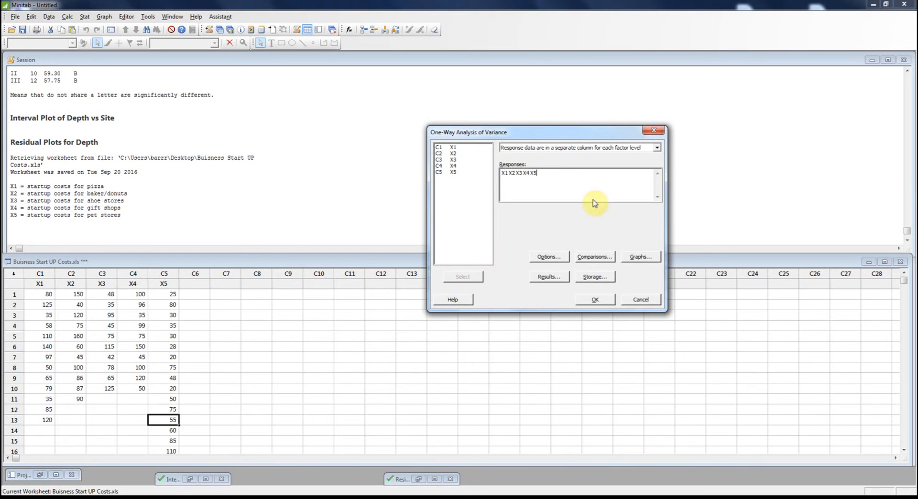
Accept equal variances with a two-sided 95 confidence level, and Tukey comparisons with grouping information, for the one-way ANOVA.
{"action": "left_click_drag", "start_coordinate": [601, 139], "coordinate": [494, 106]}
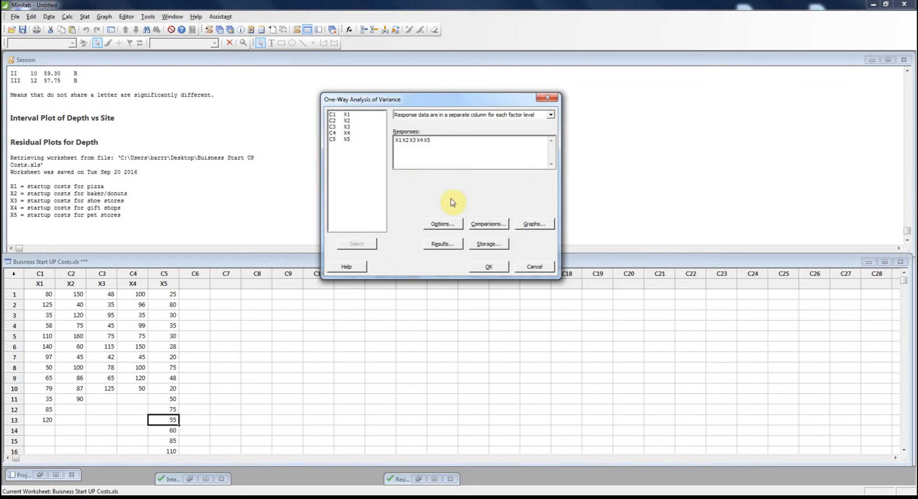
{"action": "left_click", "coordinate": [444, 224]}
{"action": "left_click_drag", "start_coordinate": [444, 152], "coordinate": [705, 82]}
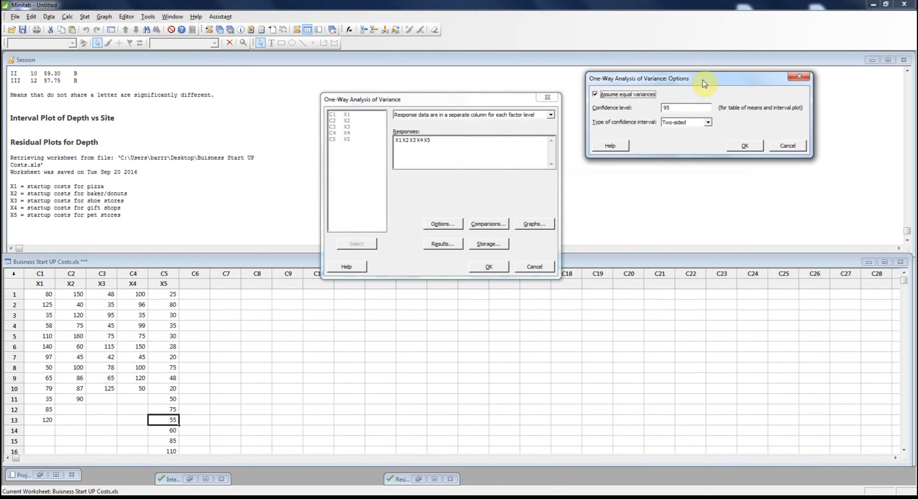
{"action": "left_click", "coordinate": [732, 146]}
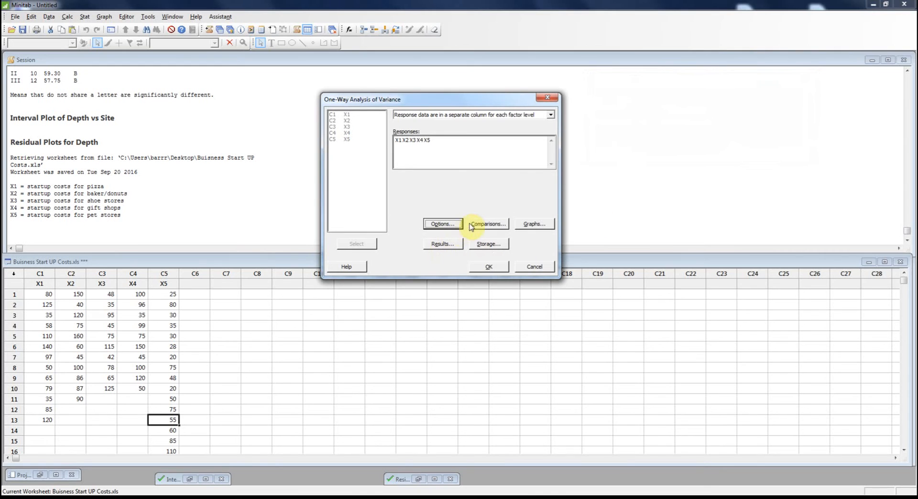
{"action": "left_click", "coordinate": [487, 224]}
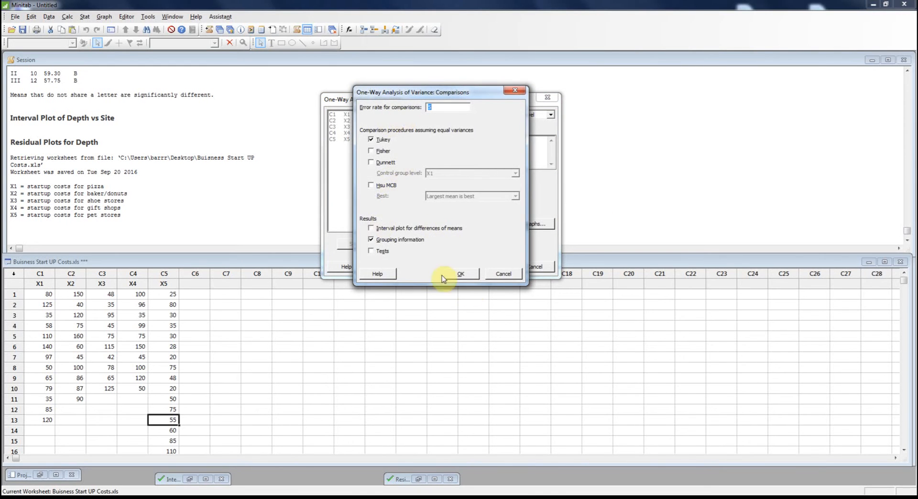
{"action": "left_click", "coordinate": [466, 277]}
Run the ANOVA with an interval plot and individual residual plots: the histogram and the normal probability plot.
{"action": "left_click", "coordinate": [528, 228]}
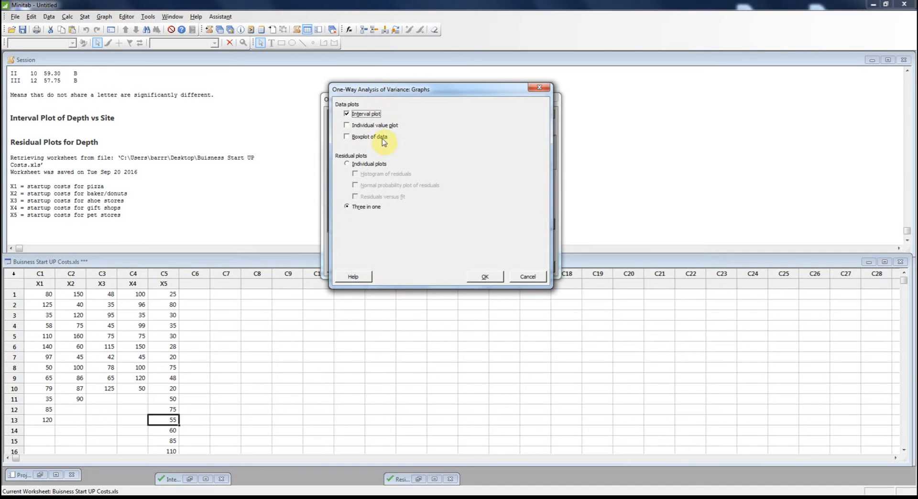
{"action": "left_click", "coordinate": [347, 164]}
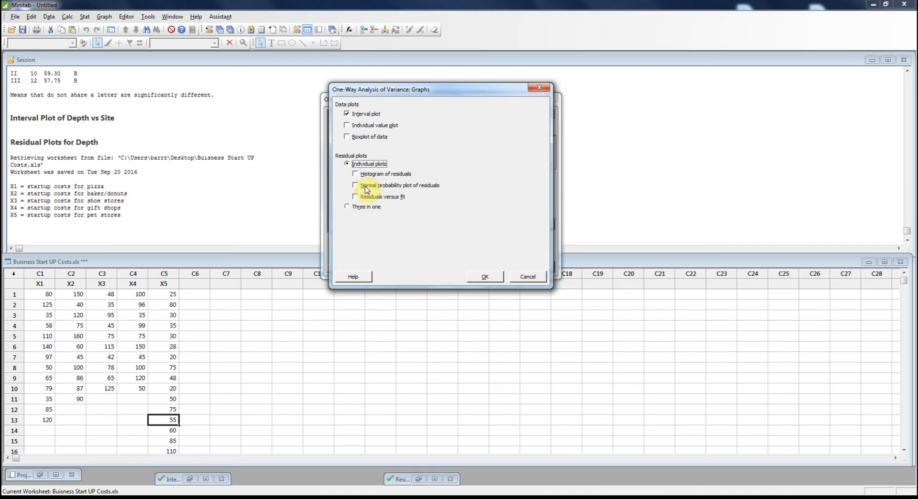
{"action": "left_click", "coordinate": [360, 187]}
{"action": "left_click", "coordinate": [357, 174]}
{"action": "left_click", "coordinate": [484, 277]}
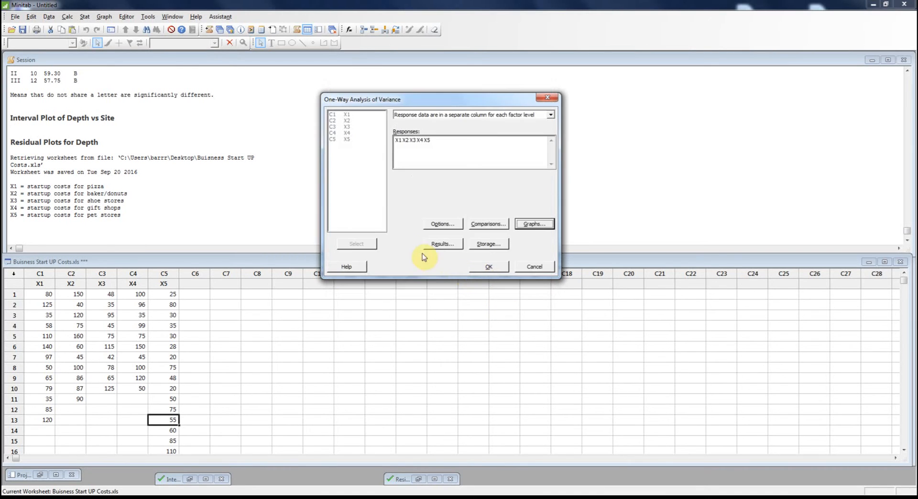
{"action": "left_click", "coordinate": [493, 270]}
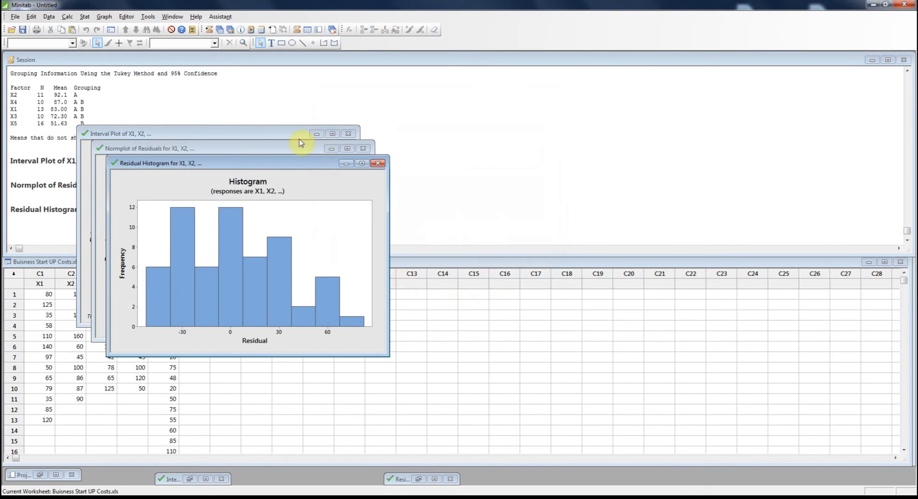
Arrange the normal probability plot above the residual histogram and place the interval plot over them, clear of the session output.
{"action": "left_click_drag", "start_coordinate": [289, 172], "coordinate": [718, 200]}
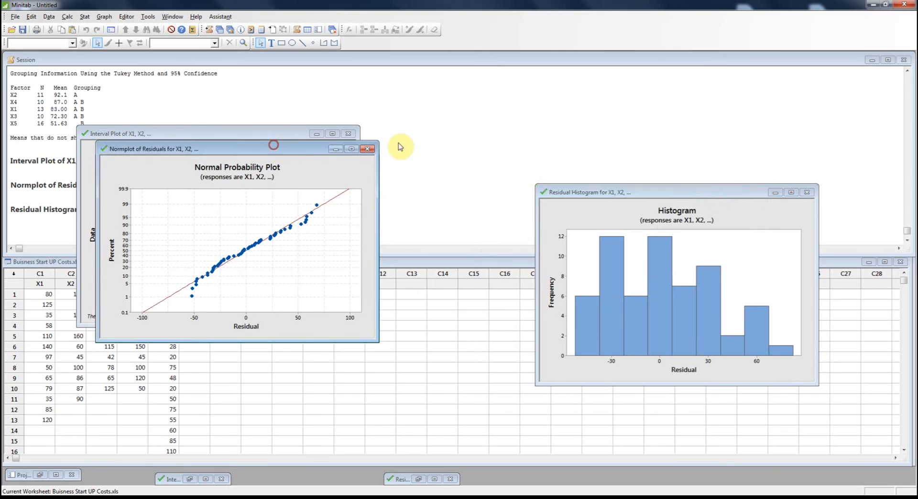
{"action": "left_click_drag", "start_coordinate": [279, 148], "coordinate": [685, 54]}
{"action": "left_click", "coordinate": [641, 376]}
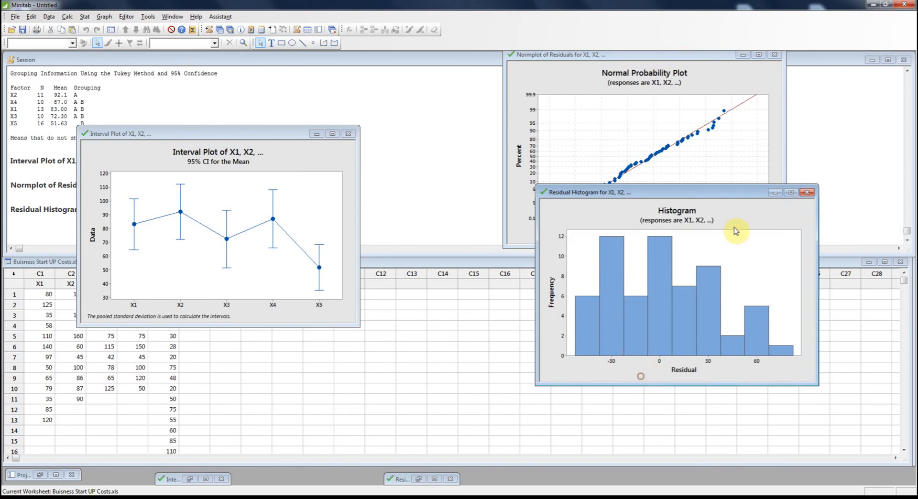
{"action": "left_click_drag", "start_coordinate": [735, 197], "coordinate": [707, 263]}
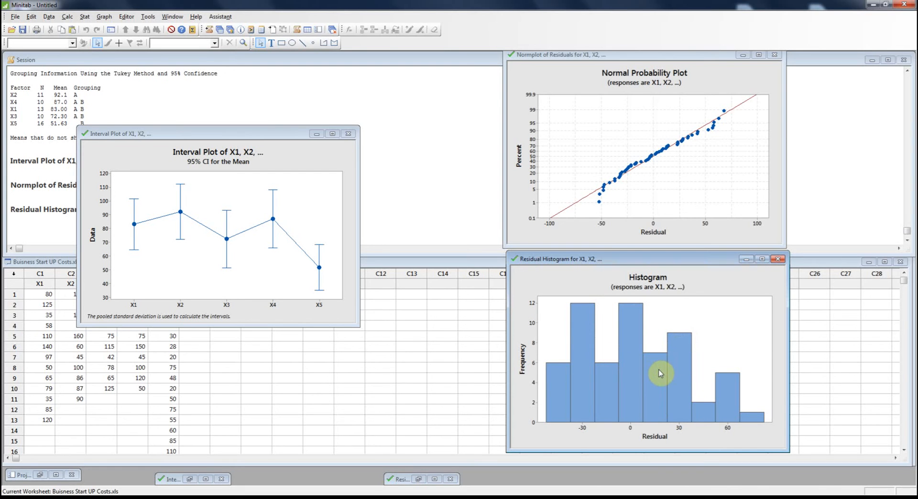
{"action": "left_click_drag", "start_coordinate": [245, 139], "coordinate": [680, 148]}
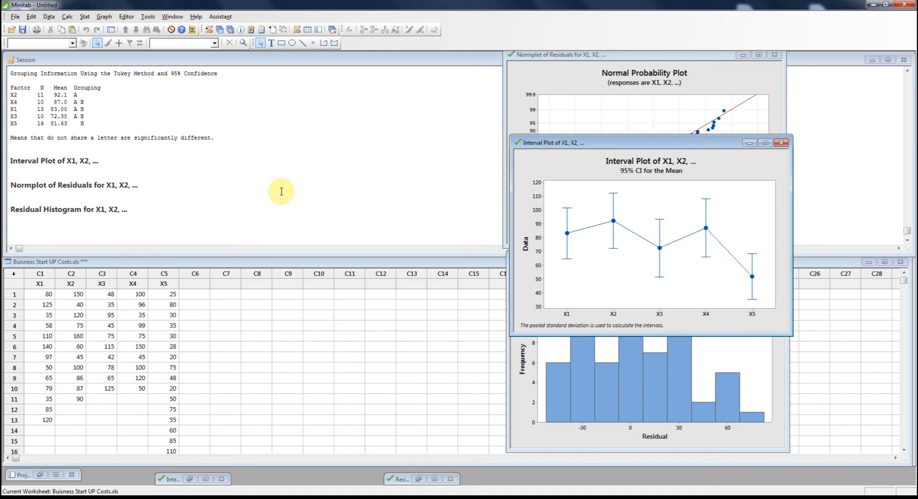
Compare the interval plot with the X1 to X5 startup-cost descriptions in the session output.
{"action": "left_click", "coordinate": [59, 182]}
{"action": "scroll", "coordinate": [59, 182], "scroll_direction": "up", "scroll_amount": 20}
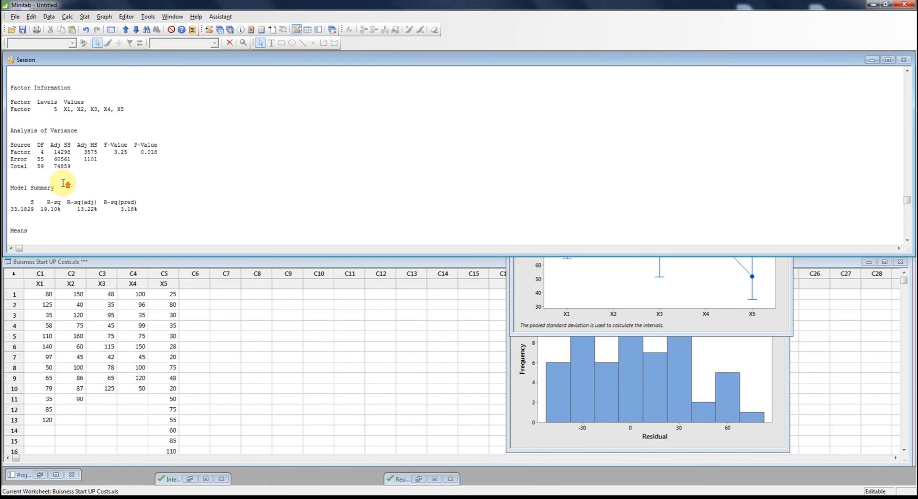
{"action": "scroll", "coordinate": [63, 184], "scroll_direction": "up", "scroll_amount": 2}
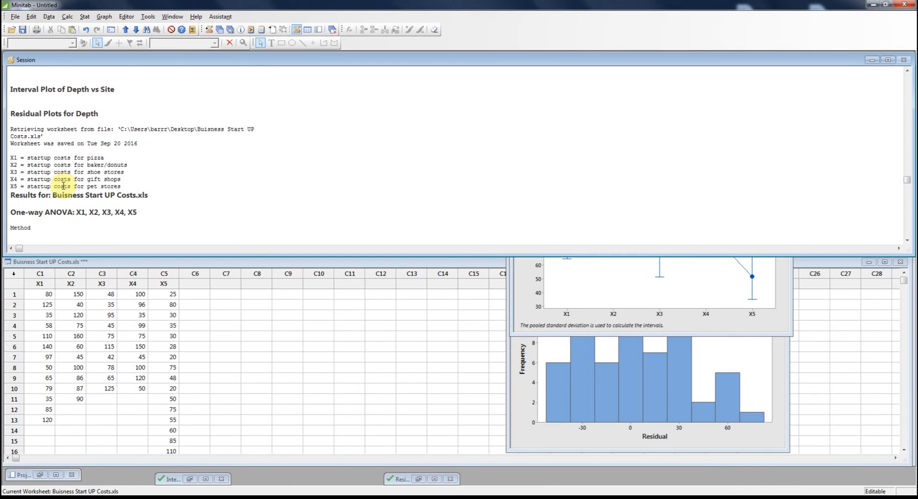
{"action": "left_click", "coordinate": [733, 321]}
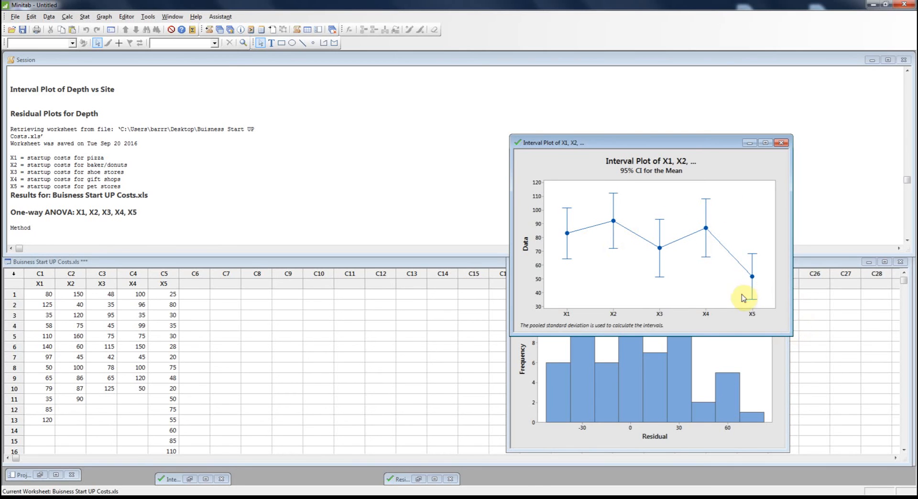
Highlight the significance level, followed by the null and alternative hypotheses, in the startup-cost ANOVA's method section.
{"action": "left_click", "coordinate": [148, 185]}
{"action": "scroll", "coordinate": [176, 201], "scroll_direction": "down", "scroll_amount": 4}
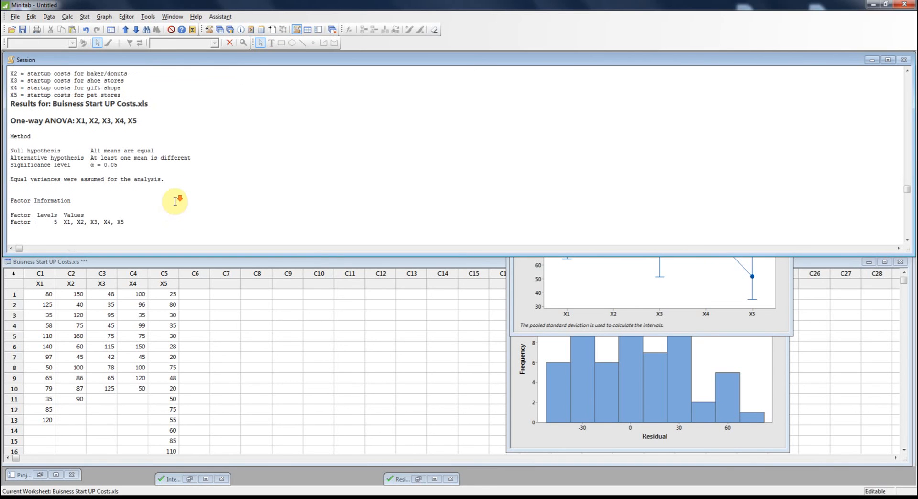
{"action": "left_click_drag", "start_coordinate": [114, 164], "coordinate": [95, 165]}
{"action": "left_click", "coordinate": [128, 171]}
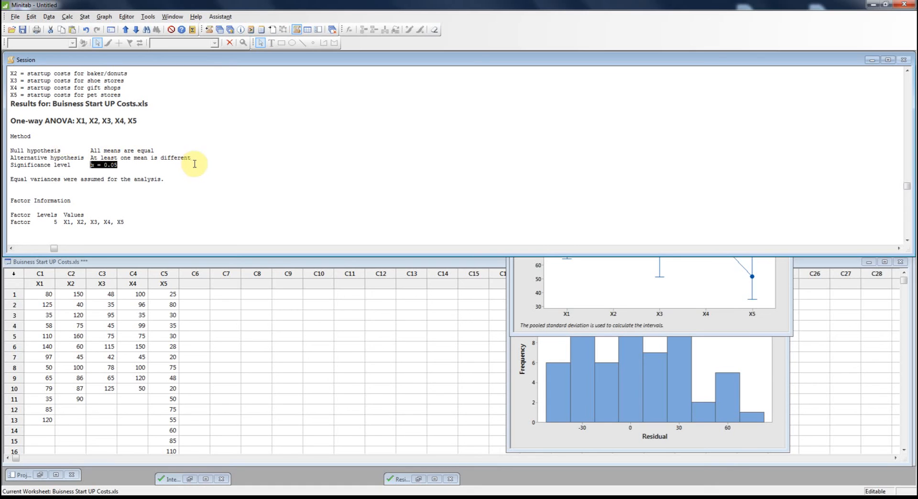
{"action": "left_click_drag", "start_coordinate": [199, 159], "coordinate": [10, 144]}
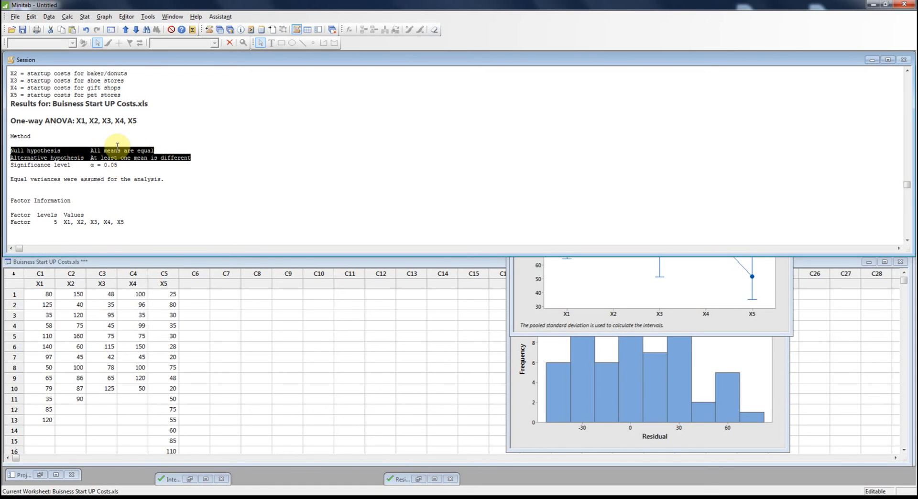
{"action": "left_click", "coordinate": [142, 191]}
Highlight the factor's P-value in the Analysis of Variance table and compare it with the significance level and hypotheses.
{"action": "scroll", "coordinate": [153, 187], "scroll_direction": "down", "scroll_amount": 4}
{"action": "scroll", "coordinate": [164, 189], "scroll_direction": "down", "scroll_amount": 1}
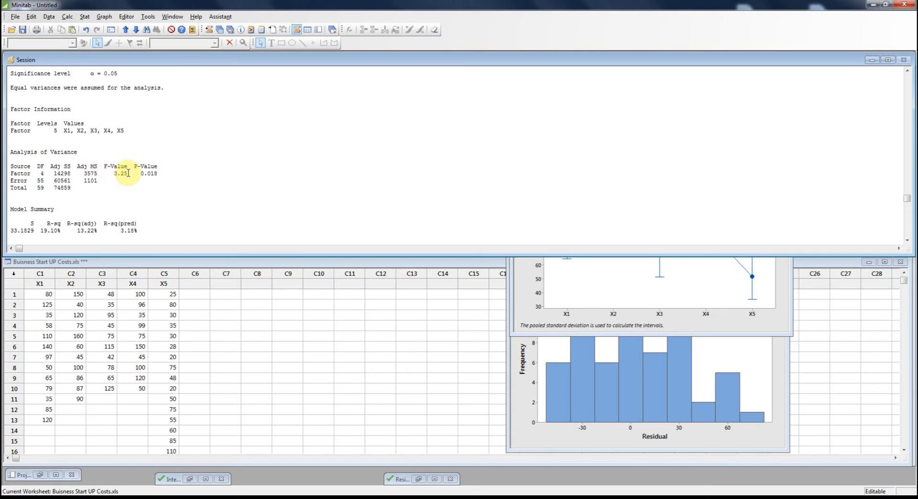
{"action": "double_click", "coordinate": [158, 174]}
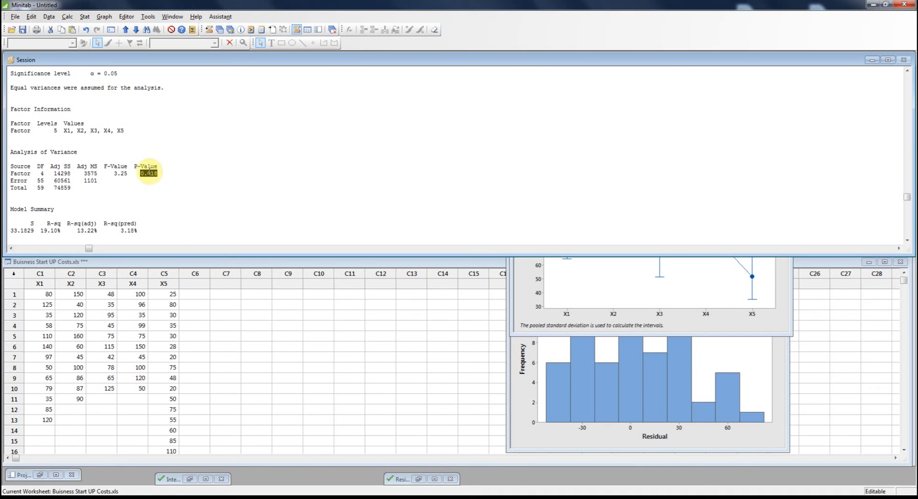
{"action": "scroll", "coordinate": [137, 146], "scroll_direction": "up", "scroll_amount": 1}
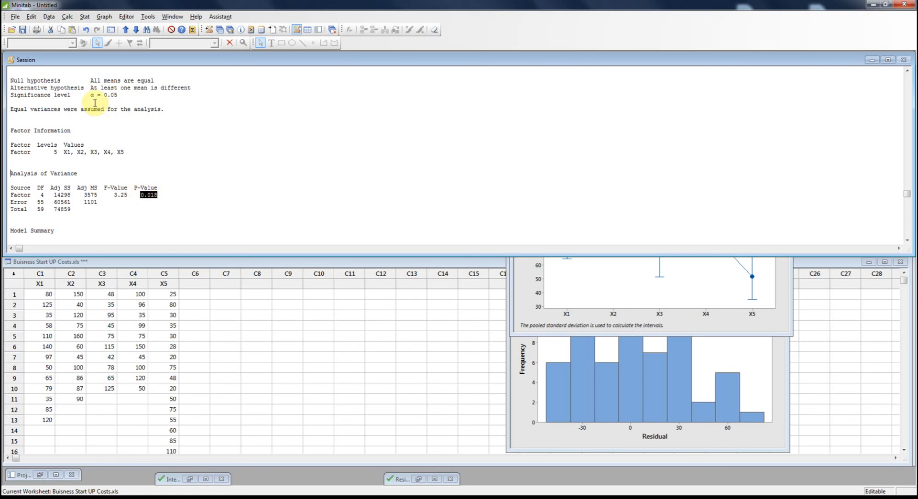
{"action": "scroll", "coordinate": [152, 119], "scroll_direction": "up", "scroll_amount": 1}
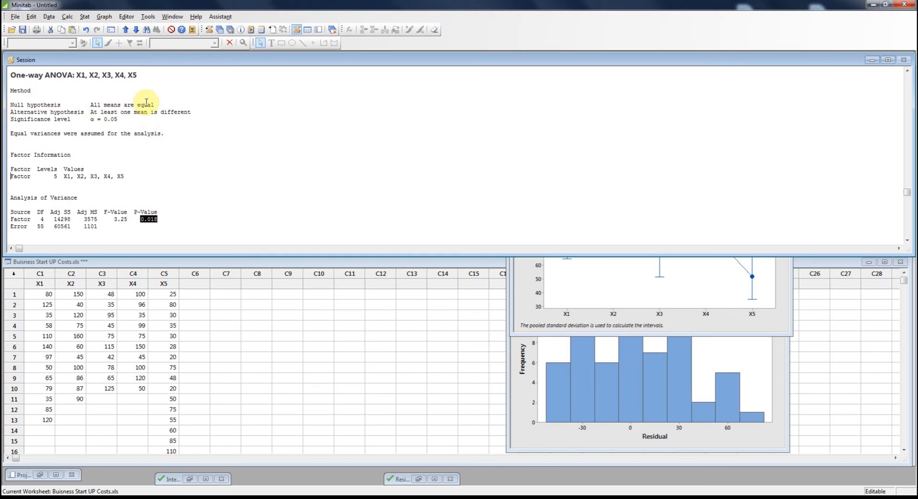
{"action": "scroll", "coordinate": [186, 186], "scroll_direction": "down", "scroll_amount": 4}
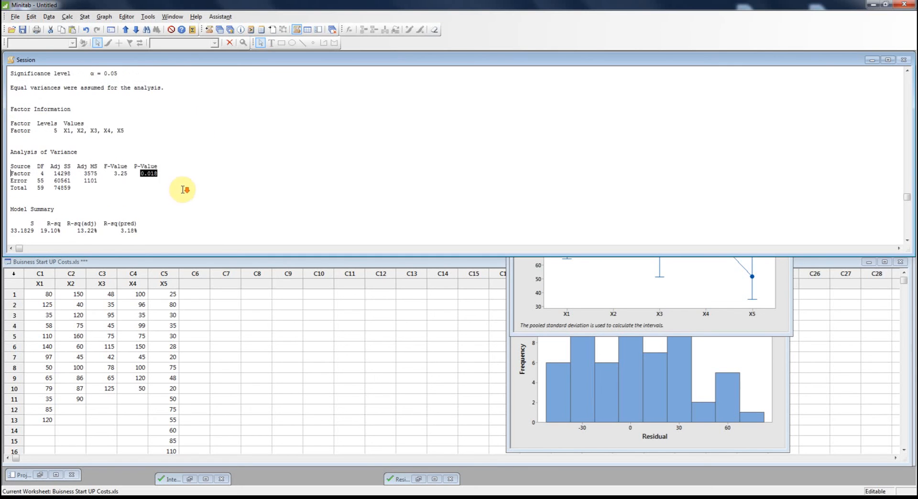
Examine the means, standard deviations and 95% confidence intervals of X1 to X5, and the Tukey grouping table.
{"action": "scroll", "coordinate": [185, 186], "scroll_direction": "down", "scroll_amount": 2}
{"action": "scroll", "coordinate": [186, 187], "scroll_direction": "down", "scroll_amount": 1}
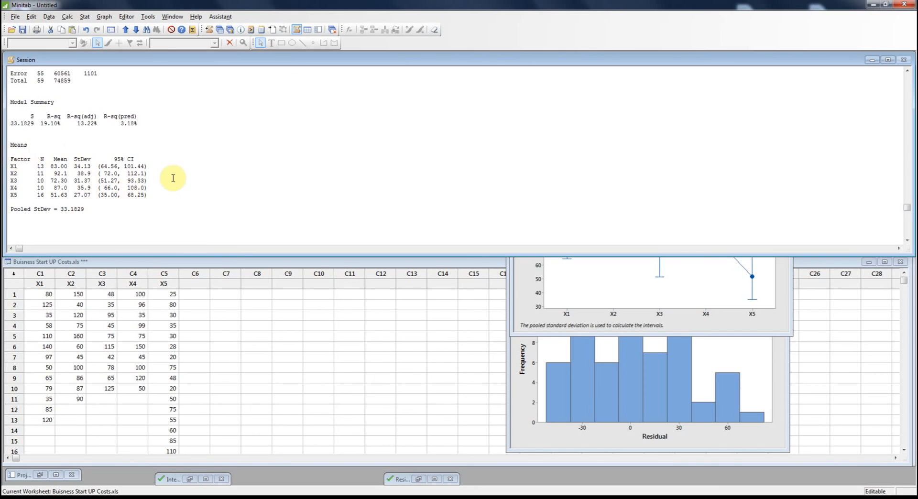
{"action": "scroll", "coordinate": [168, 179], "scroll_direction": "down", "scroll_amount": 2}
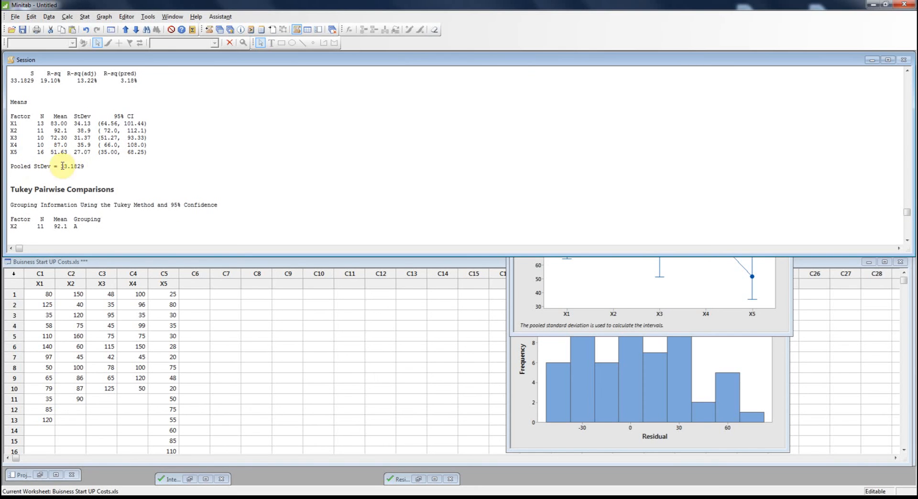
{"action": "scroll", "coordinate": [205, 170], "scroll_direction": "up", "scroll_amount": 3}
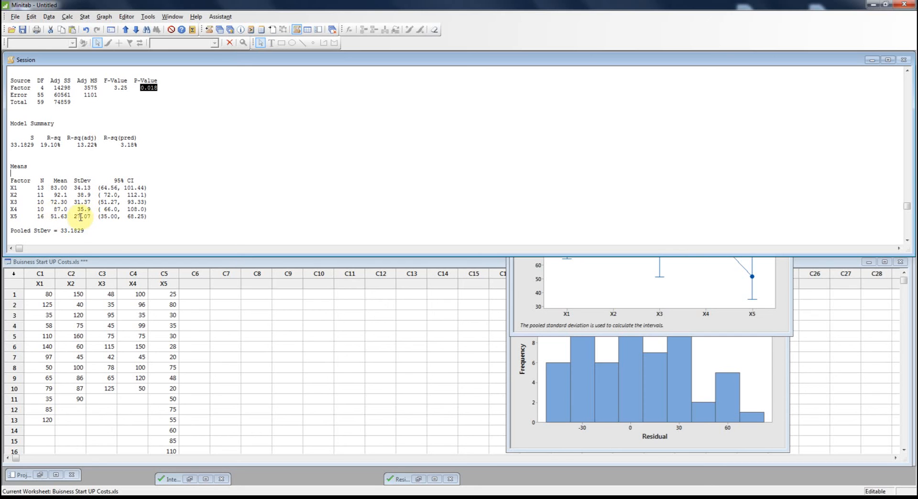
{"action": "scroll", "coordinate": [253, 175], "scroll_direction": "down", "scroll_amount": 2}
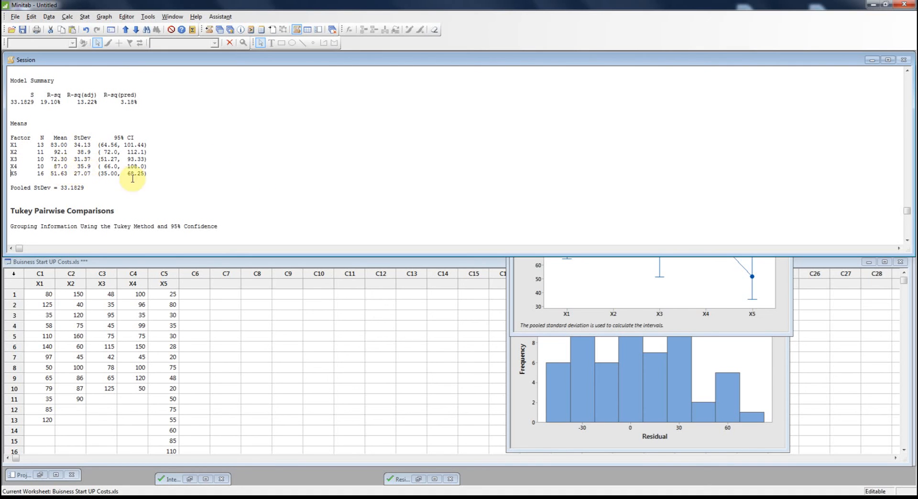
{"action": "scroll", "coordinate": [200, 187], "scroll_direction": "down", "scroll_amount": 1}
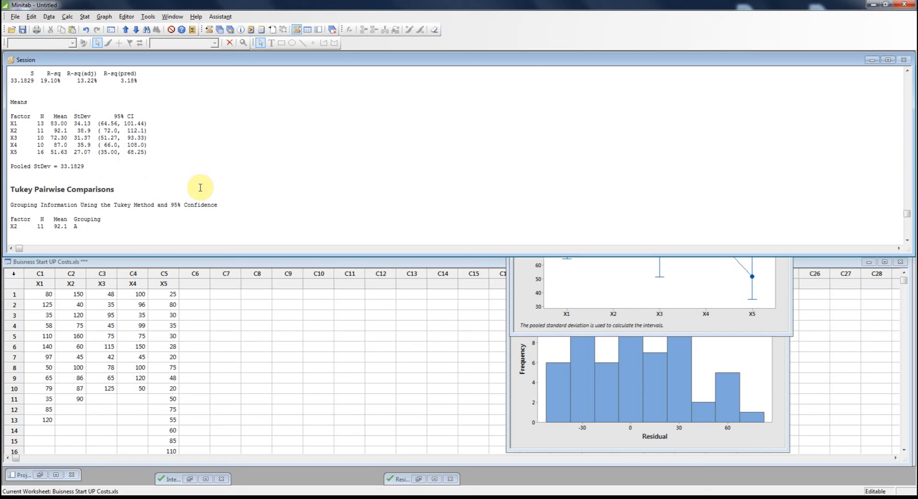
{"action": "scroll", "coordinate": [200, 187], "scroll_direction": "down", "scroll_amount": 2}
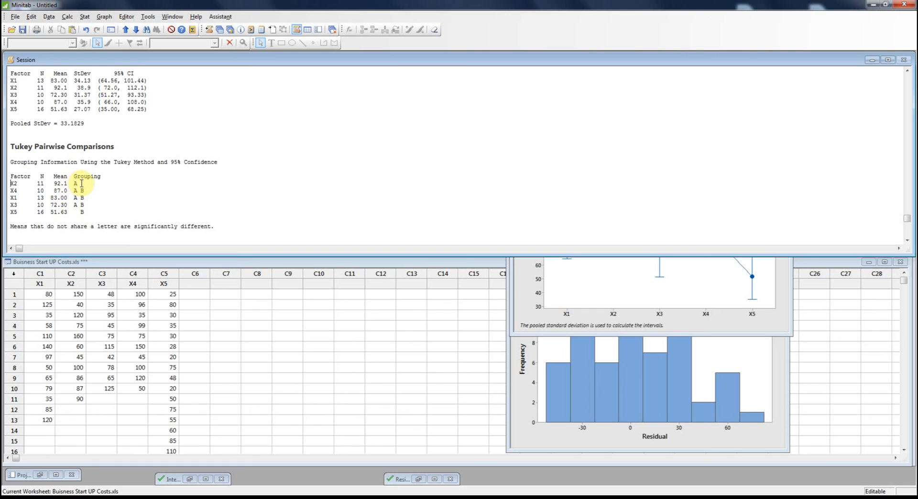
Highlight the X5 and X2 rows of the Tukey grouping table and compare them with the interval plot.
{"action": "left_click_drag", "start_coordinate": [87, 213], "coordinate": [10, 213]}
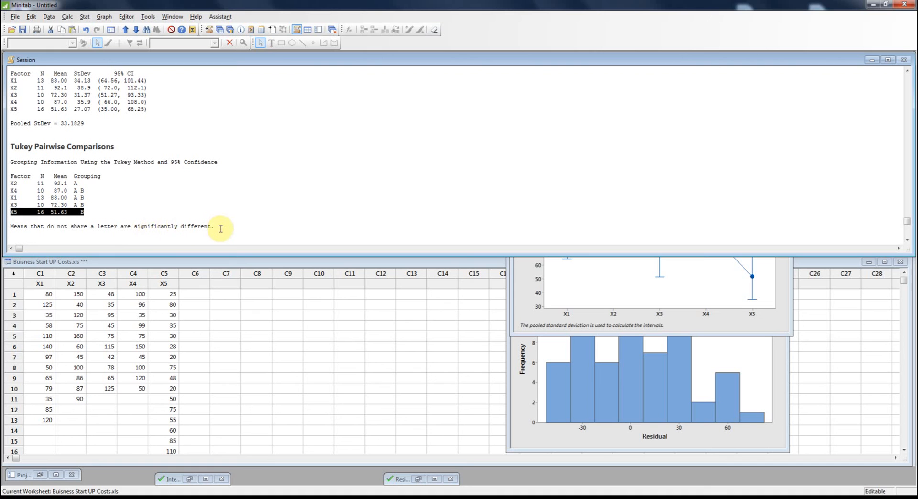
{"action": "left_click_drag", "start_coordinate": [11, 183], "coordinate": [78, 183]}
{"action": "left_click", "coordinate": [576, 313]}
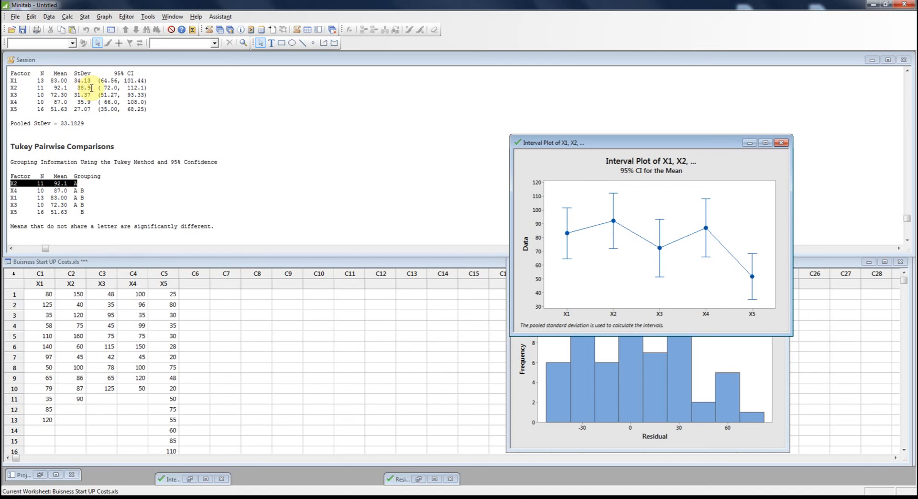
Highlight X2's standard deviation and 95% confidence interval in the means table, as well as X4's confidence interval.
{"action": "left_click_drag", "start_coordinate": [89, 87], "coordinate": [80, 87]}
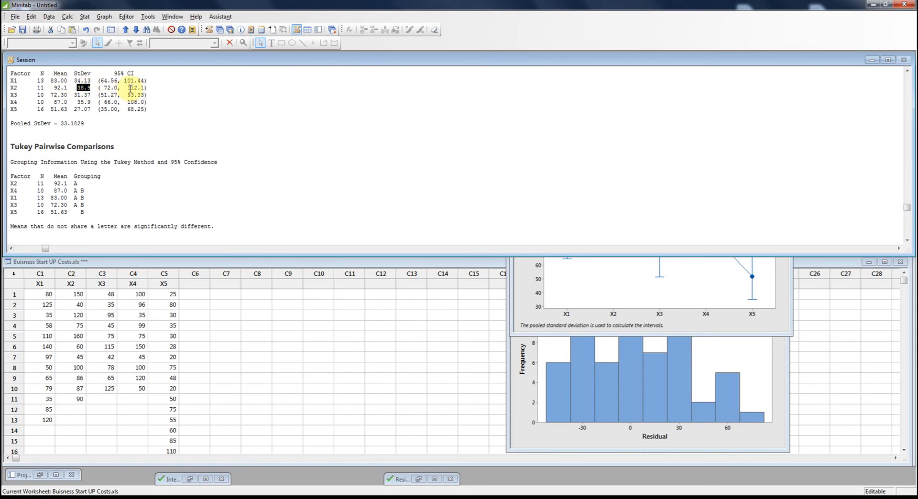
{"action": "left_click_drag", "start_coordinate": [151, 89], "coordinate": [101, 88]}
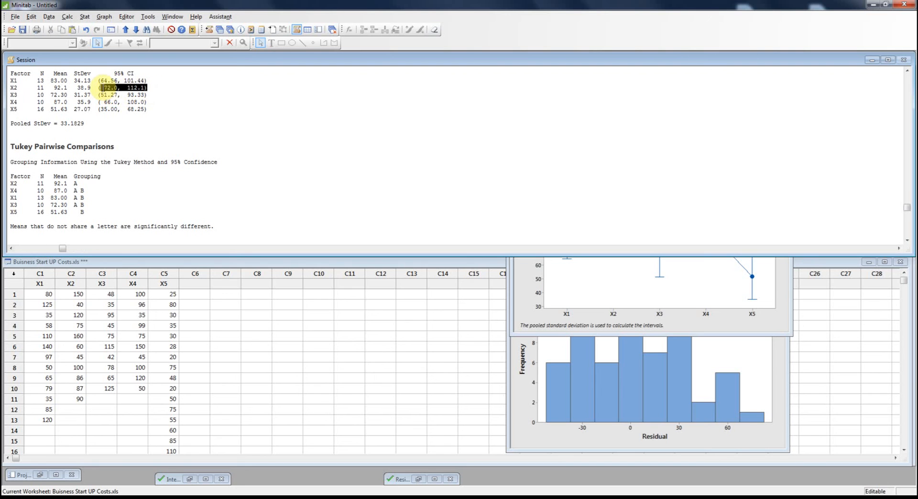
{"action": "left_click", "coordinate": [131, 234]}
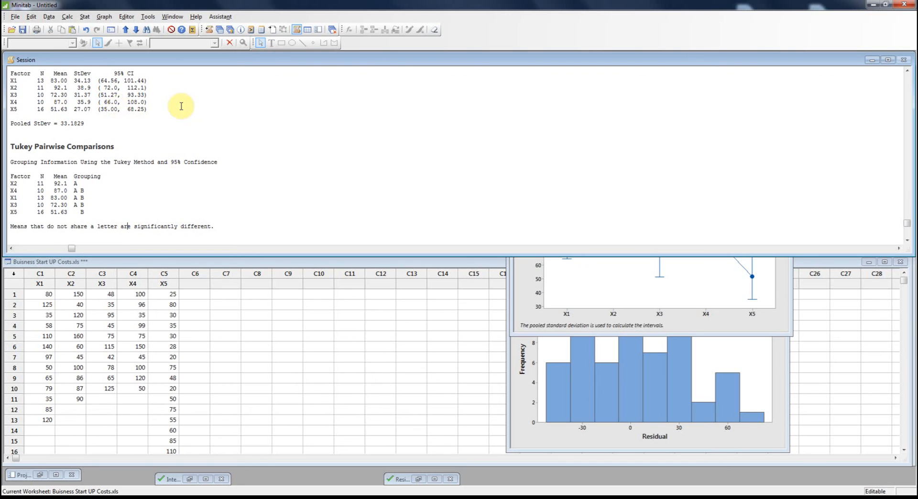
{"action": "left_click_drag", "start_coordinate": [152, 104], "coordinate": [110, 103]}
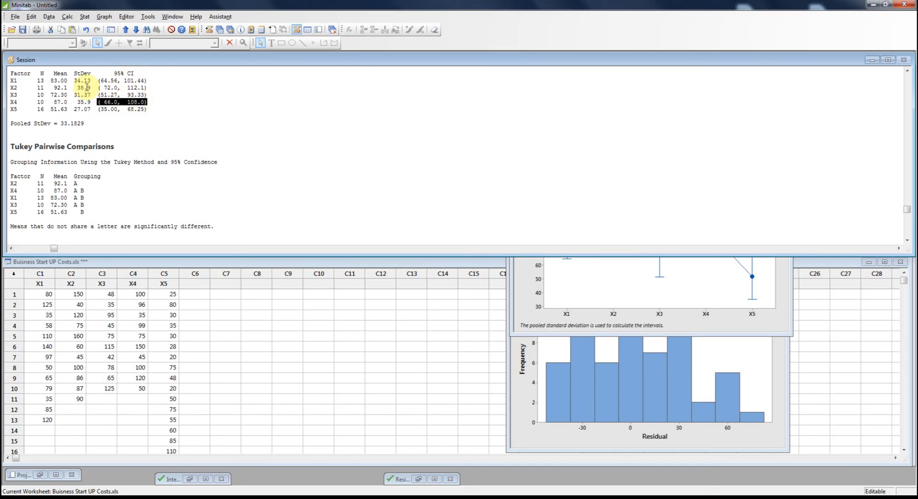
Review the session output for the startup costs, from the X1 to X5 business type definitions and ANOVA method to the Tukey groupings.
{"action": "left_click", "coordinate": [138, 229]}
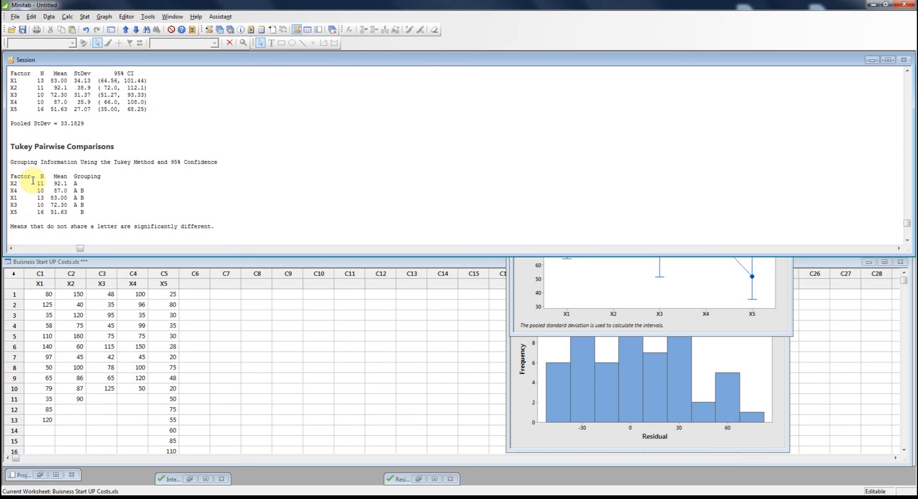
{"action": "scroll", "coordinate": [213, 230], "scroll_direction": "up", "scroll_amount": 2}
{"action": "scroll", "coordinate": [213, 231], "scroll_direction": "down", "scroll_amount": 5}
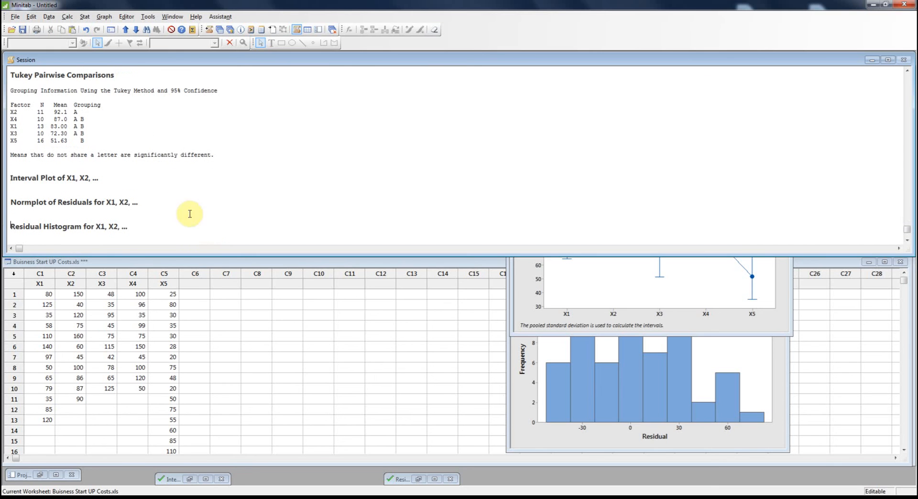
{"action": "scroll", "coordinate": [105, 169], "scroll_direction": "up", "scroll_amount": 20}
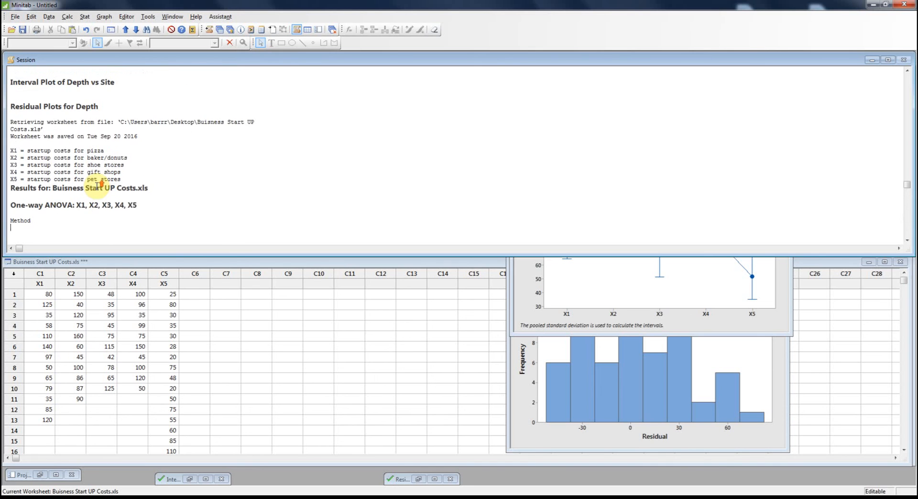
{"action": "scroll", "coordinate": [97, 186], "scroll_direction": "down", "scroll_amount": 2}
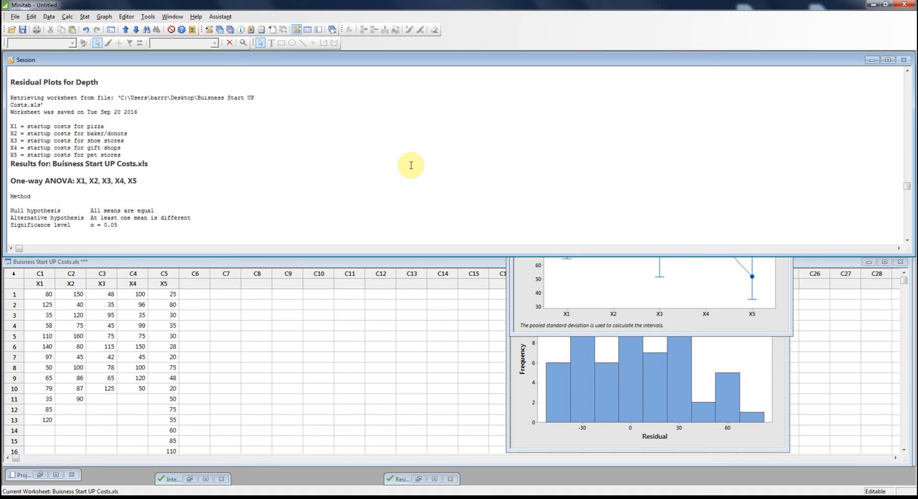
{"action": "scroll", "coordinate": [411, 165], "scroll_direction": "down", "scroll_amount": 17}
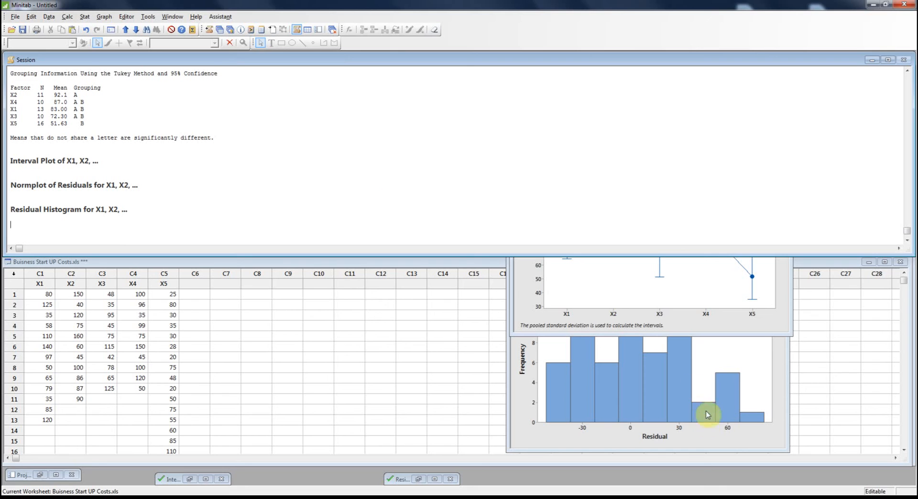
{"action": "left_click", "coordinate": [716, 498]}
{"action": "right_click", "coordinate": [709, 383]}
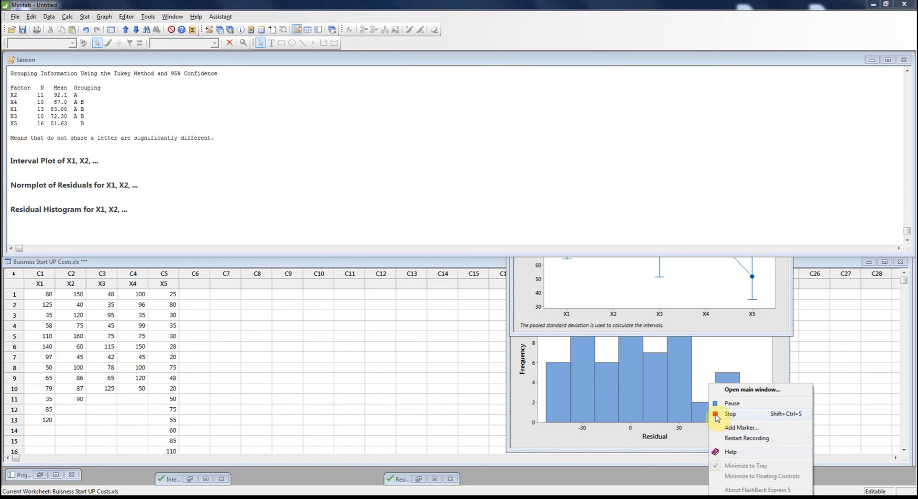